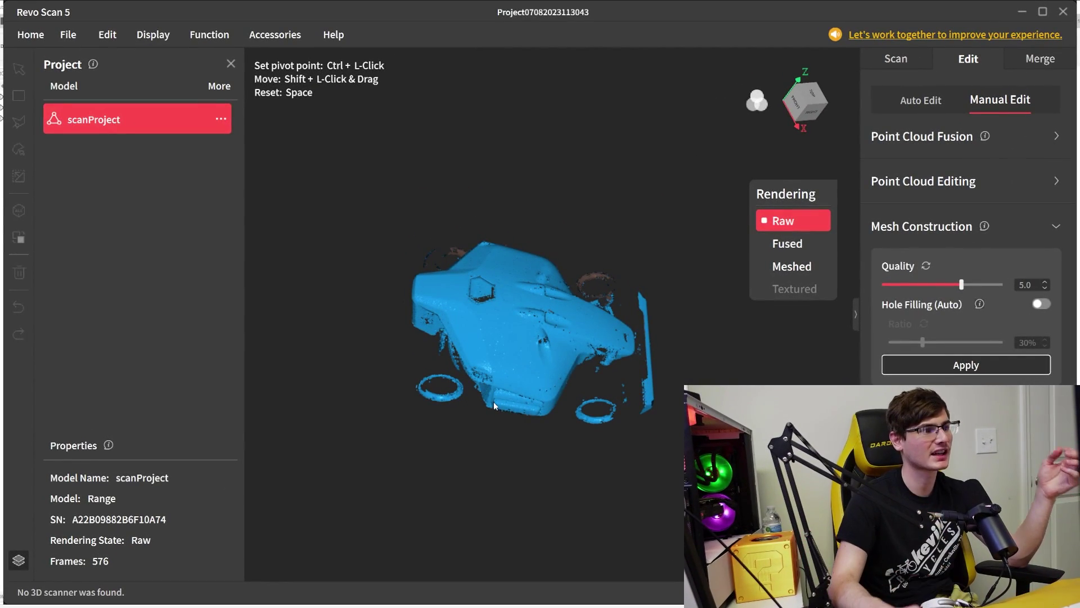
Fuse the raw shell scan into a point cloud using Advanced fusion at 0.71 mm point distance
{"action": "left_click_drag", "start_coordinate": [494, 401], "coordinate": [645, 375]}
{"action": "left_click", "coordinate": [1039, 140]}
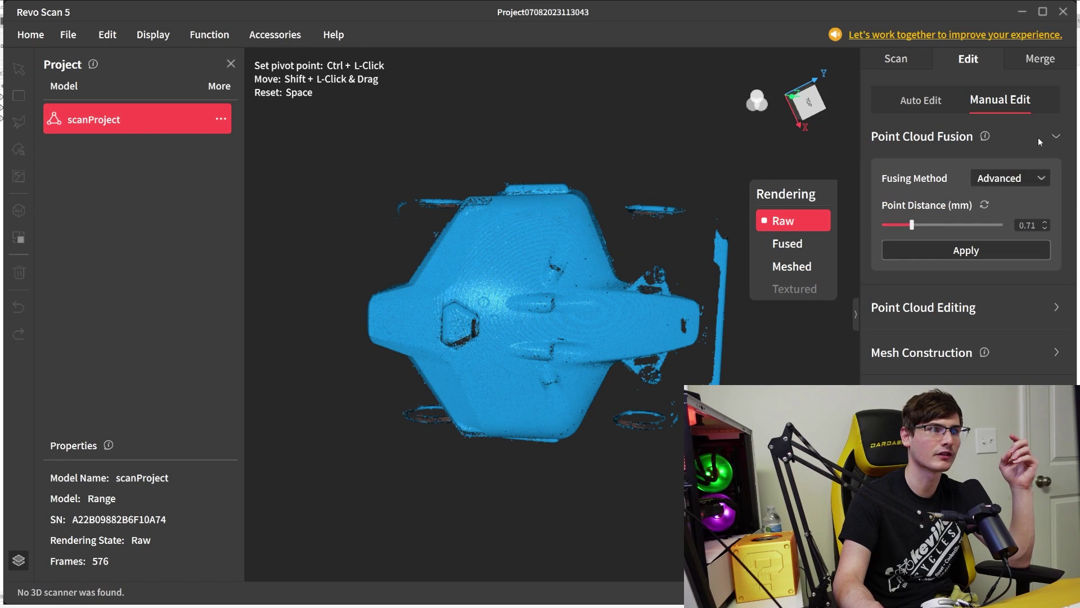
{"action": "left_click", "coordinate": [982, 253]}
{"action": "left_click", "coordinate": [208, 320]}
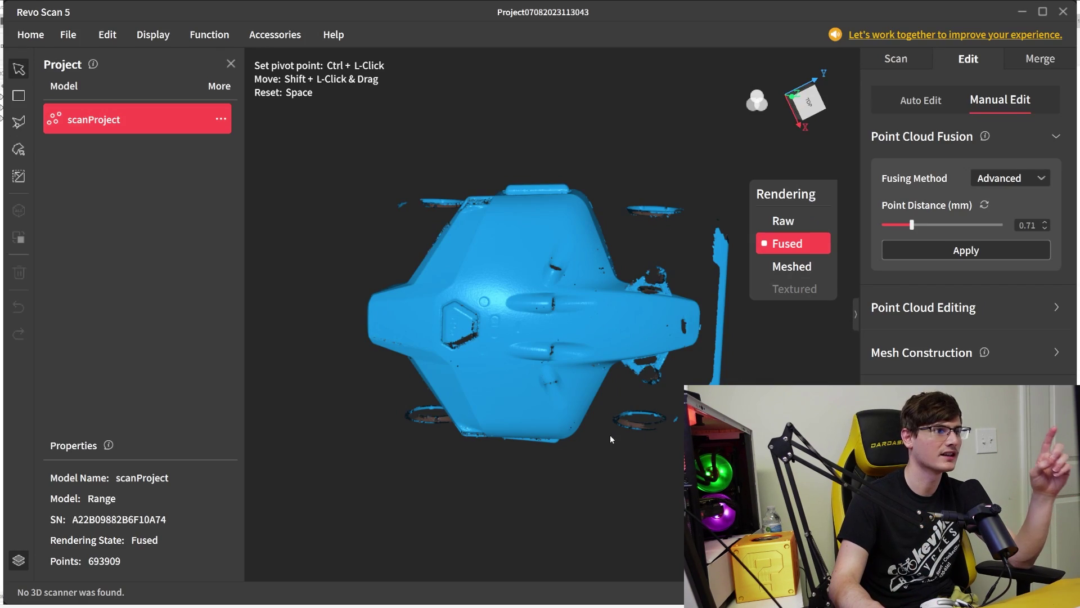
Orbit the fused 693,909-point cloud to inspect its surface, ending in a top-down view
{"action": "left_click_drag", "start_coordinate": [609, 434], "coordinate": [533, 412]}
{"action": "scroll", "coordinate": [532, 318], "scroll_direction": "up", "scroll_amount": 6}
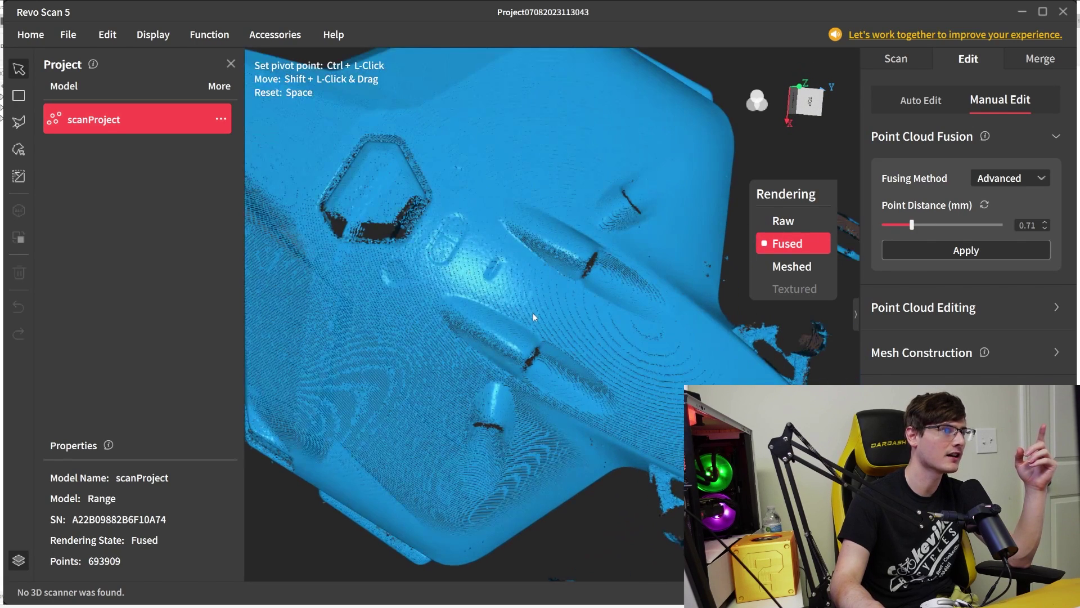
{"action": "left_click_drag", "start_coordinate": [532, 353], "coordinate": [512, 291]}
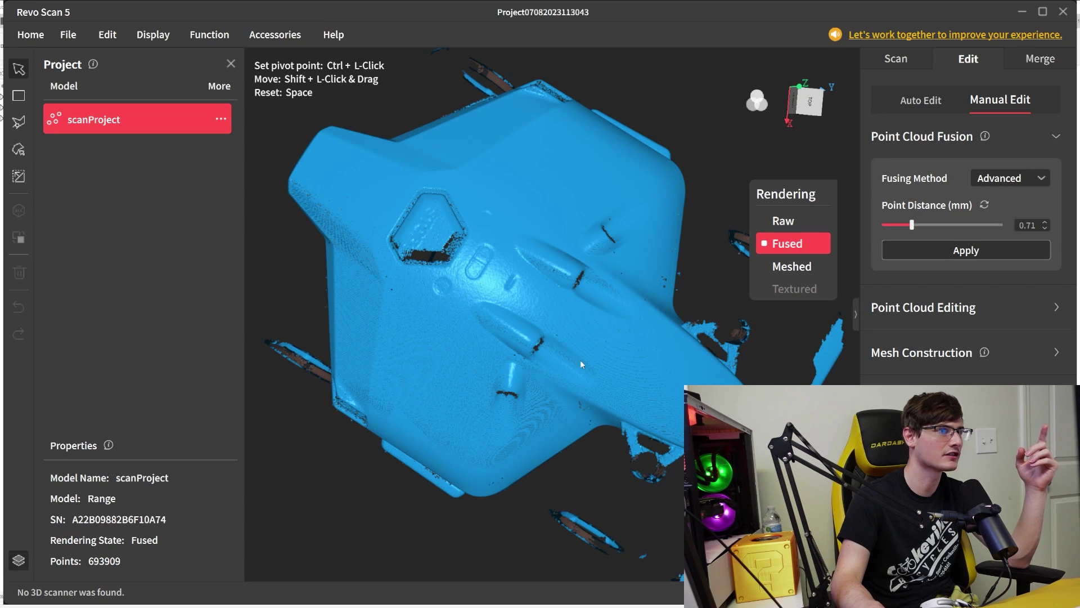
{"action": "left_click_drag", "start_coordinate": [581, 364], "coordinate": [591, 330]}
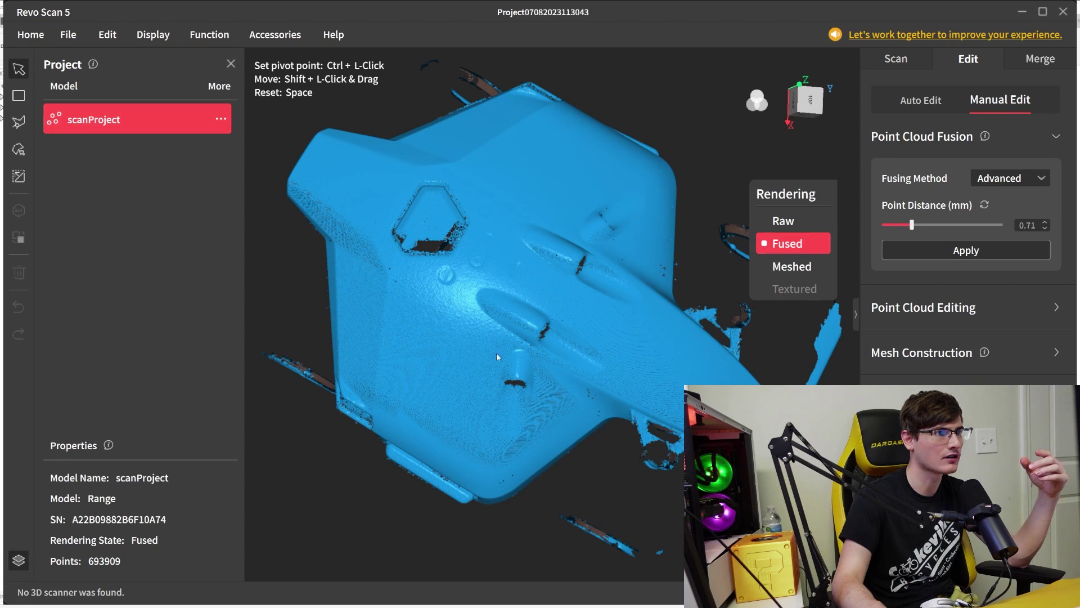
{"action": "left_click_drag", "start_coordinate": [516, 288], "coordinate": [628, 345]}
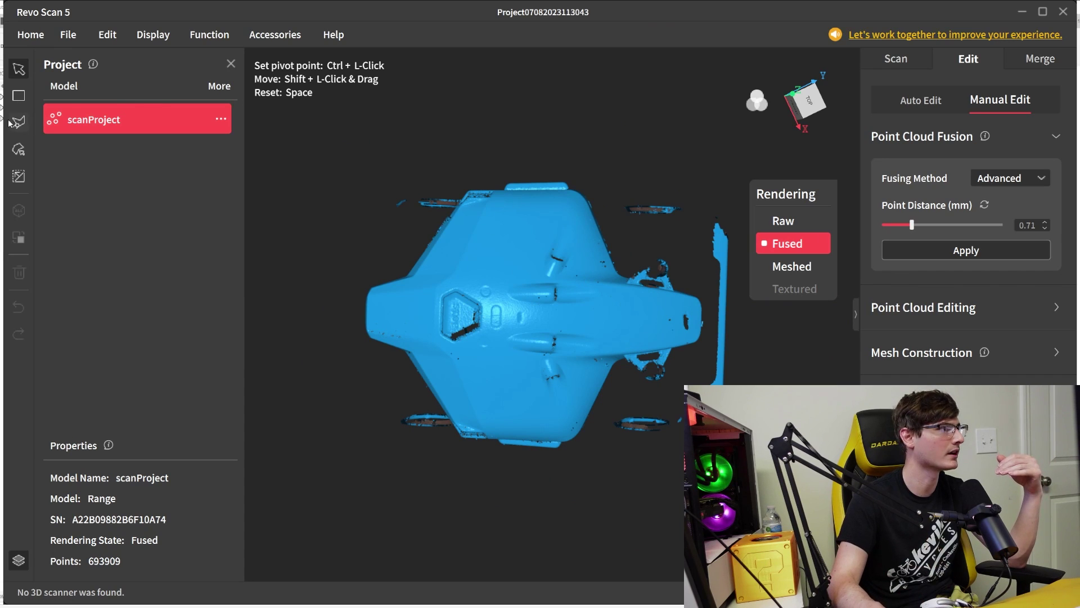
Box-select and delete the left half, top and lower parts of the point cloud
{"action": "left_click", "coordinate": [20, 95]}
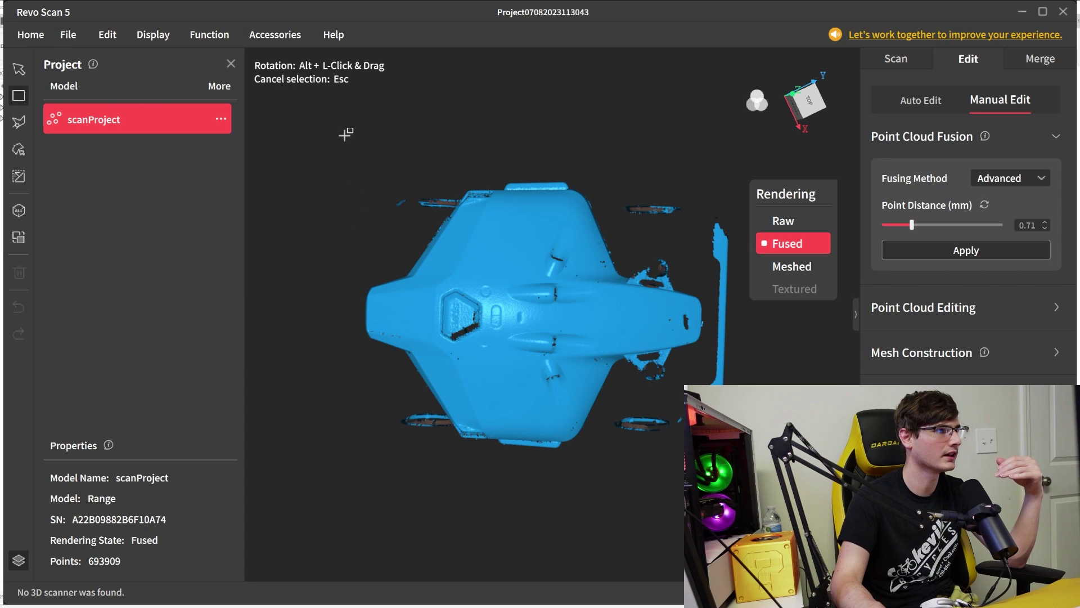
{"action": "left_click_drag", "start_coordinate": [344, 135], "coordinate": [508, 469]}
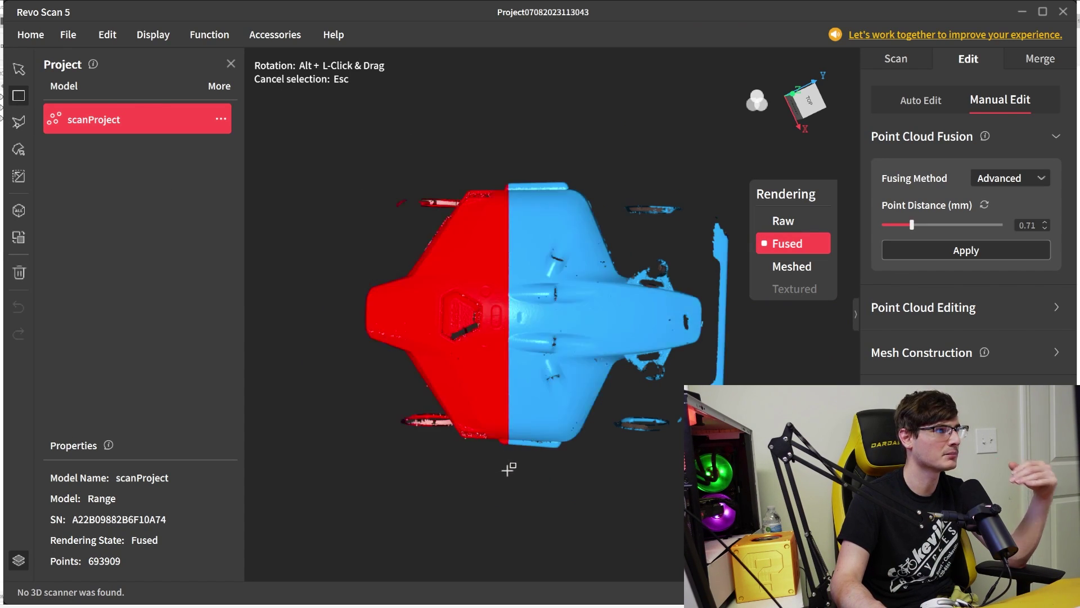
{"action": "key", "text": "Delete"}
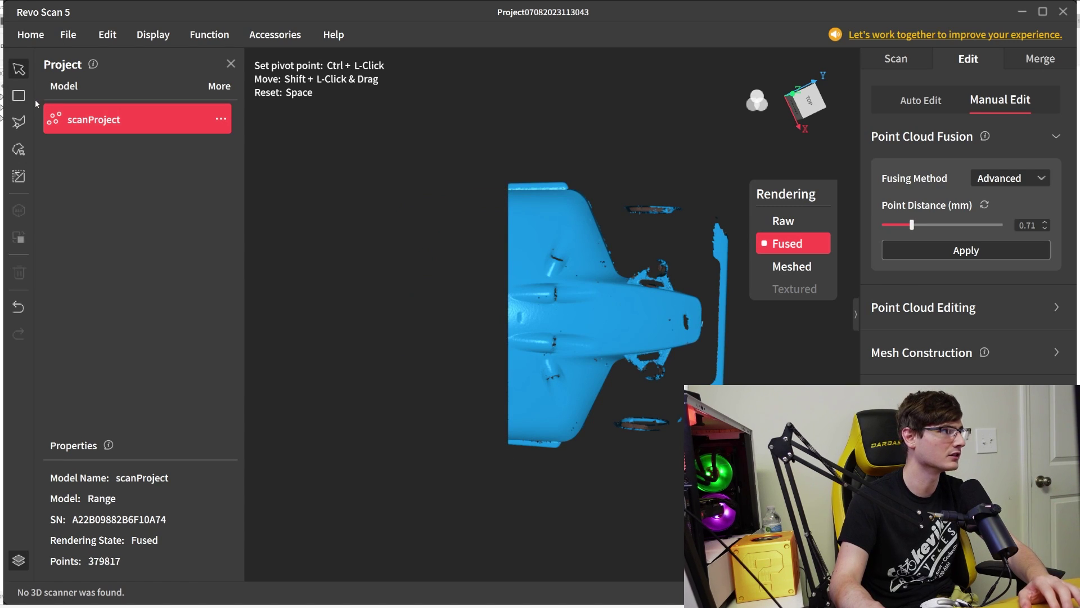
{"action": "left_click", "coordinate": [19, 96]}
{"action": "left_click_drag", "start_coordinate": [478, 131], "coordinate": [740, 249]}
{"action": "key", "text": "Delete"}
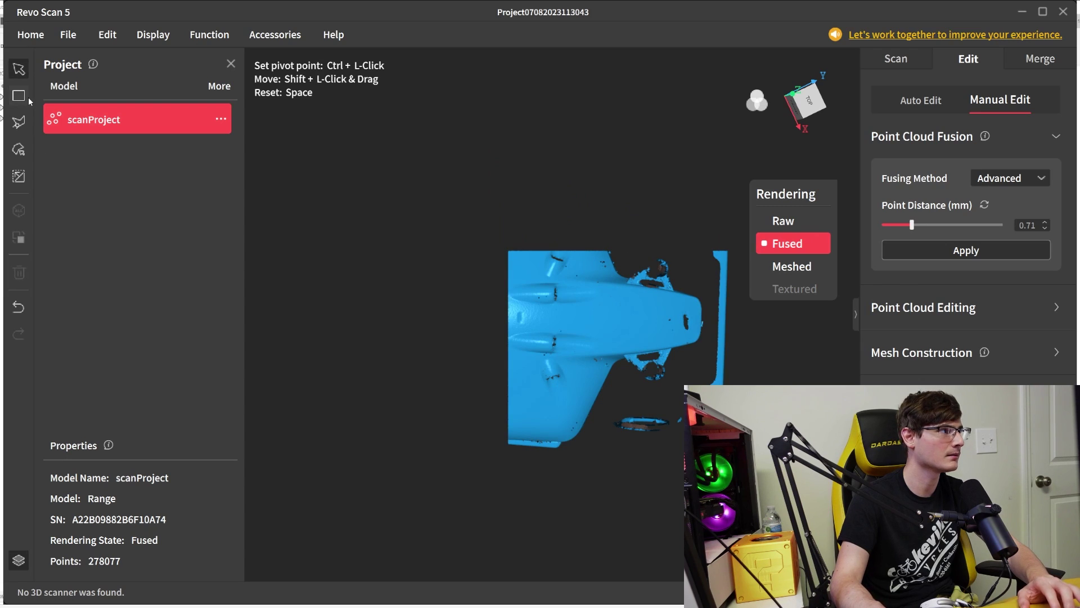
{"action": "left_click", "coordinate": [25, 99]}
{"action": "left_click_drag", "start_coordinate": [466, 487], "coordinate": [801, 383]}
{"action": "key", "text": "Delete"}
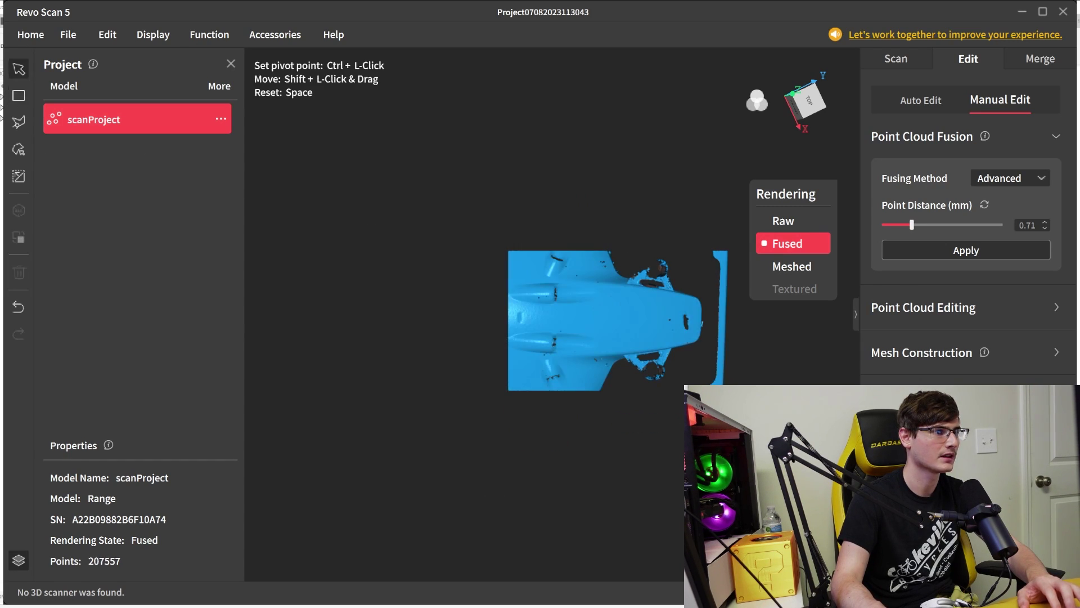
Delete the right side and the stray curved strip, leaving the 70,238-point ridge strip
{"action": "left_click", "coordinate": [18, 96]}
{"action": "left_click_drag", "start_coordinate": [780, 303], "coordinate": [587, 170]}
{"action": "key", "text": "Delete"}
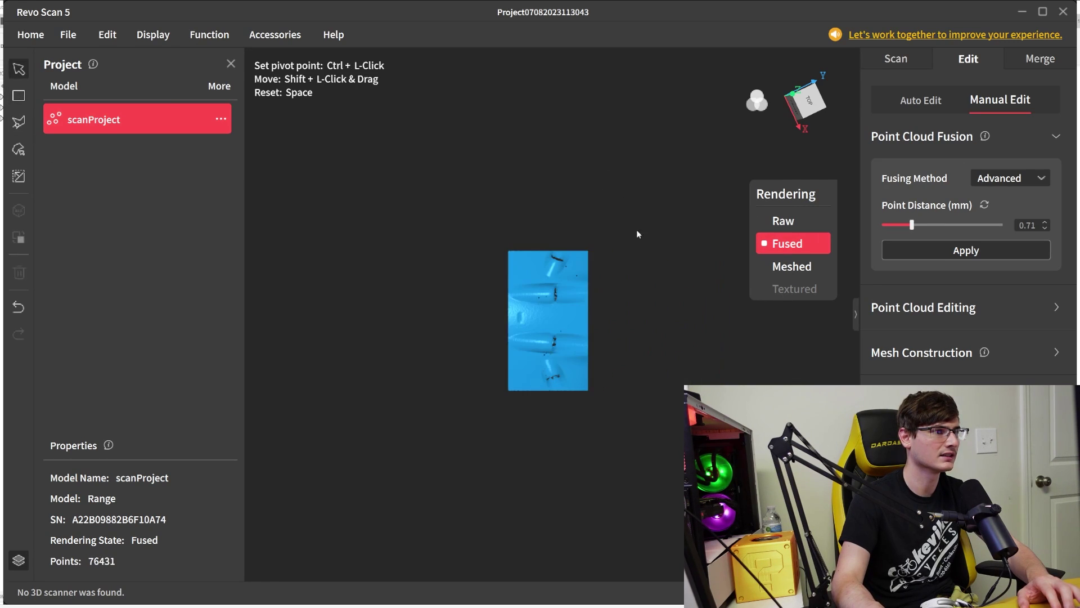
{"action": "left_click_drag", "start_coordinate": [644, 291], "coordinate": [700, 117]}
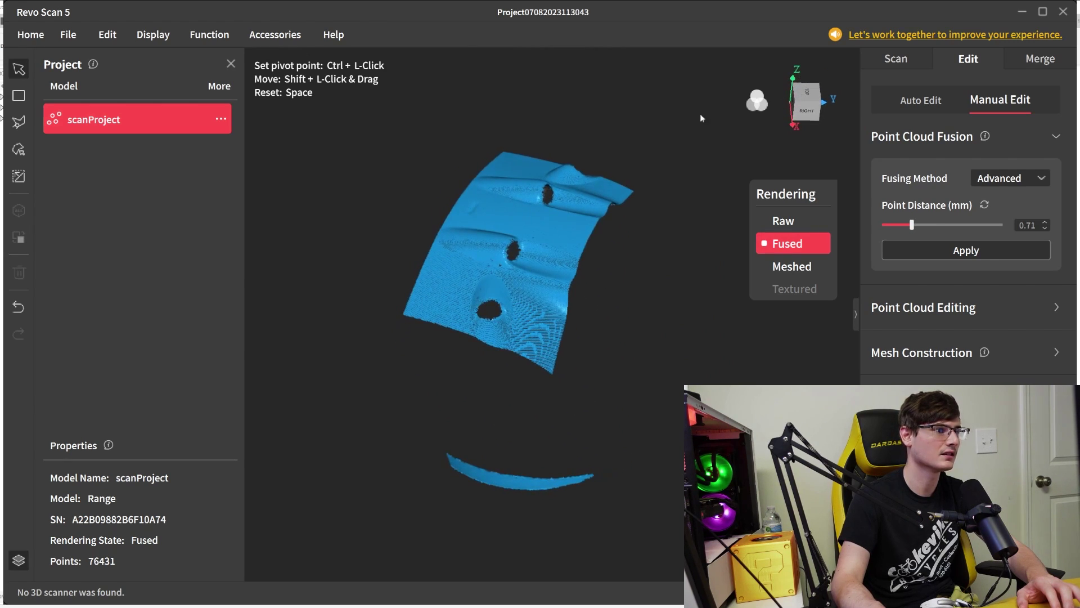
{"action": "left_click", "coordinate": [27, 96]}
{"action": "left_click_drag", "start_coordinate": [391, 395], "coordinate": [684, 534]}
{"action": "key", "text": "Delete"}
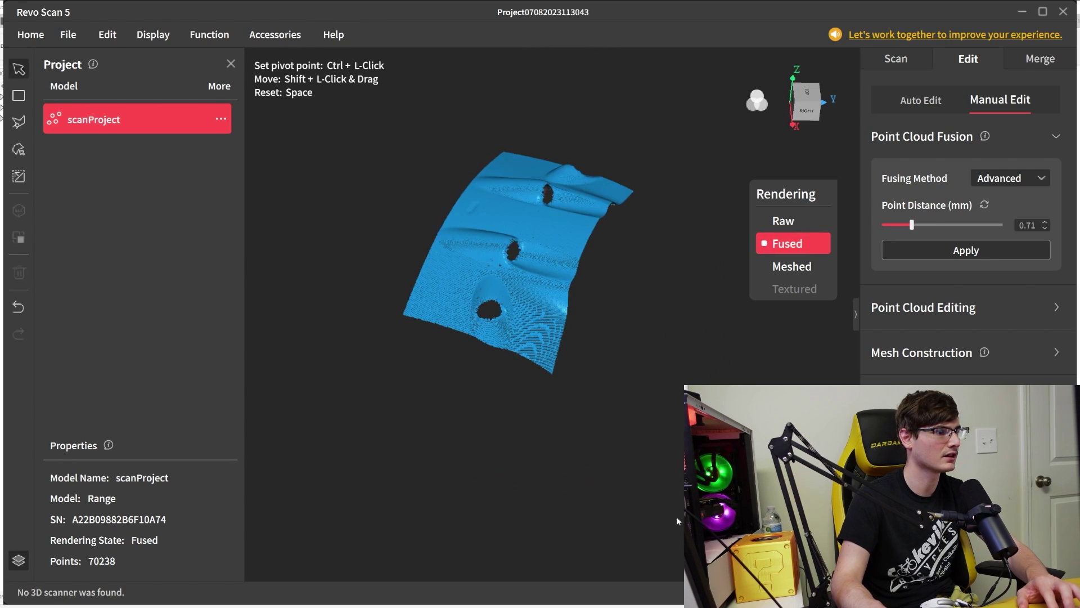
{"action": "mouse_move", "coordinate": [783, 103]}
{"action": "left_mouse_down"}
{"action": "mouse_move", "coordinate": [785, 120]}
{"action": "mouse_move", "coordinate": [848, 166]}
{"action": "mouse_move", "coordinate": [797, 116]}
{"action": "mouse_move", "coordinate": [720, 90]}
{"action": "mouse_move", "coordinate": [774, 113]}
{"action": "left_mouse_up"}
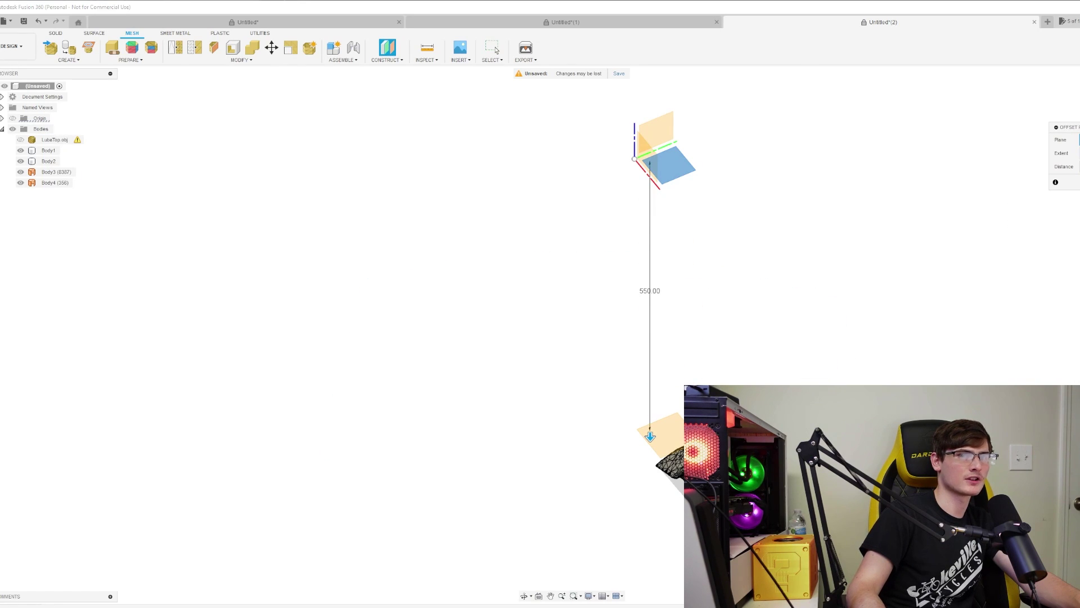
Create Plane2, offset to -825 mm so it sits over the scanned shell mesh
{"action": "middle_click_drag", "start_coordinate": [844, 315], "coordinate": [888, 204], "text": "shift"}
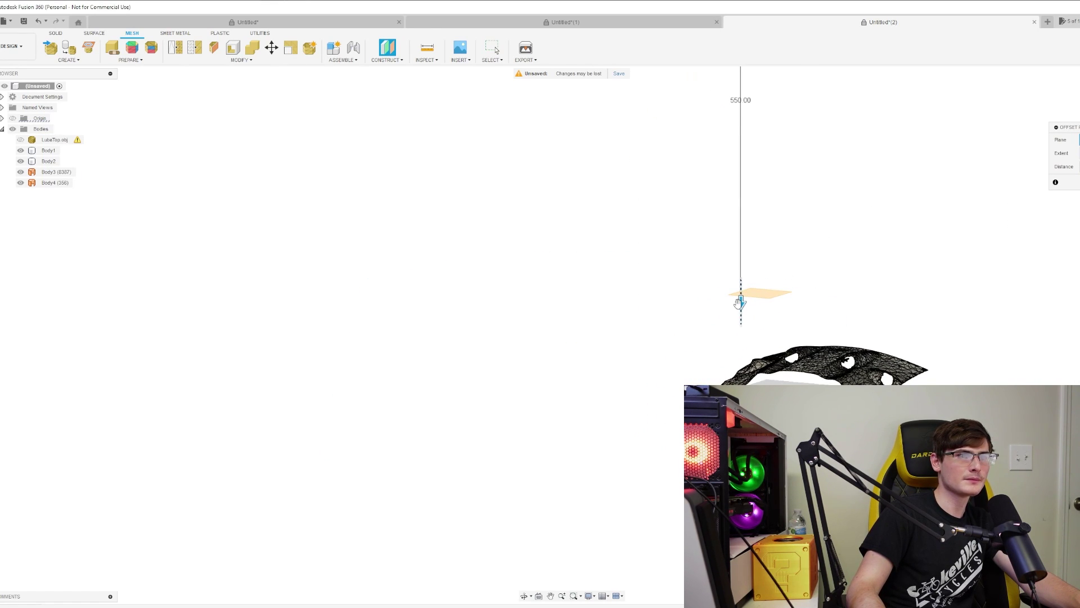
{"action": "middle_click_drag", "start_coordinate": [739, 303], "coordinate": [840, 230], "text": "shift"}
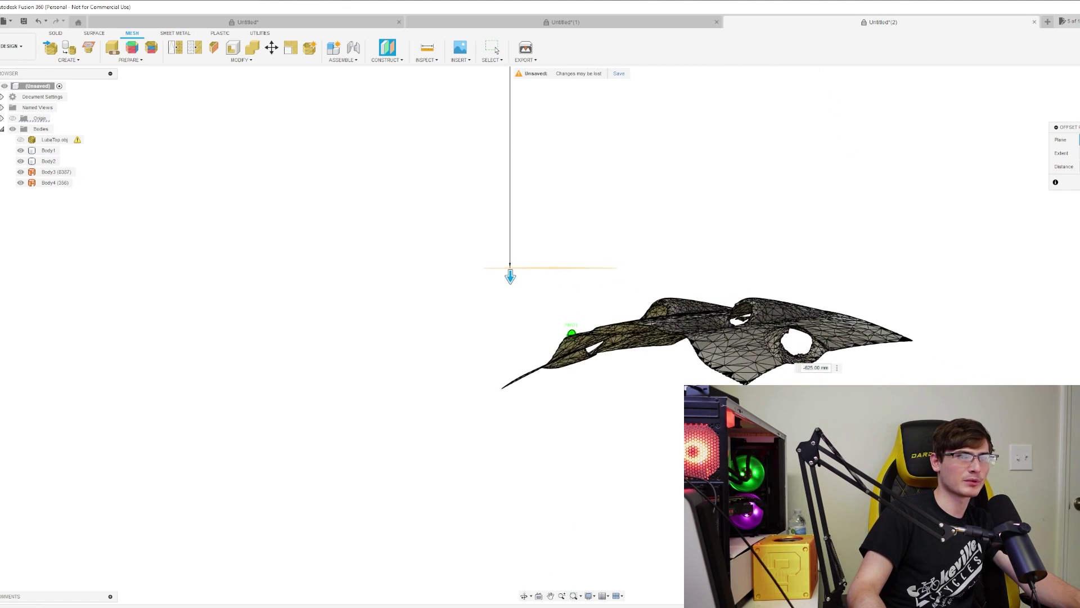
{"action": "left_click_drag", "start_coordinate": [513, 292], "coordinate": [513, 329]}
{"action": "key", "text": "Return"}
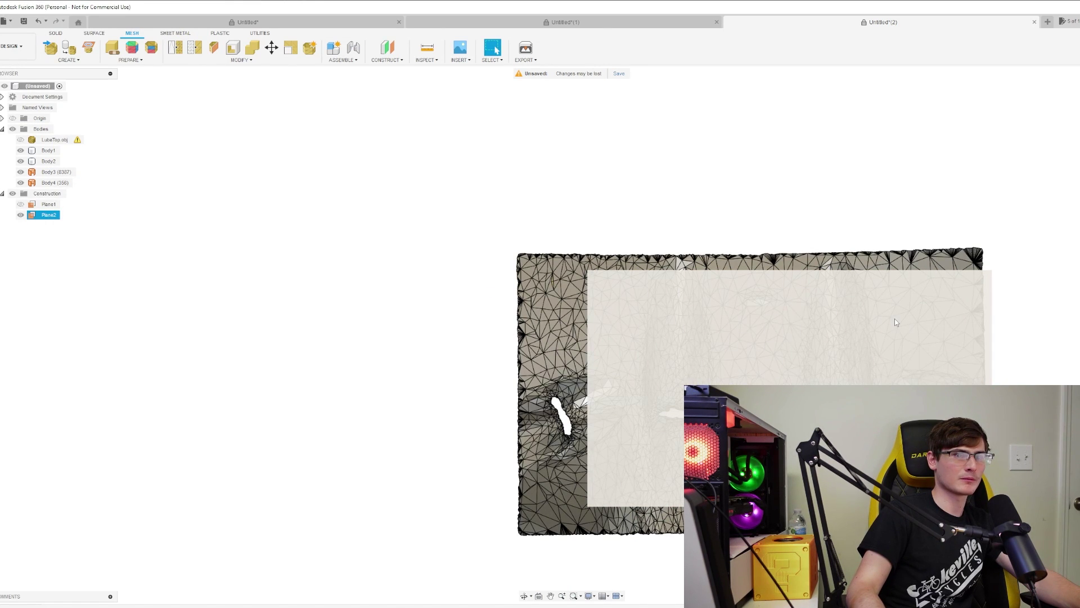
{"action": "right_click", "coordinate": [932, 316]}
Sketch a 2-point rectangle on Plane2 spanning both raised ridges above the central holes
{"action": "left_click", "coordinate": [945, 359]}
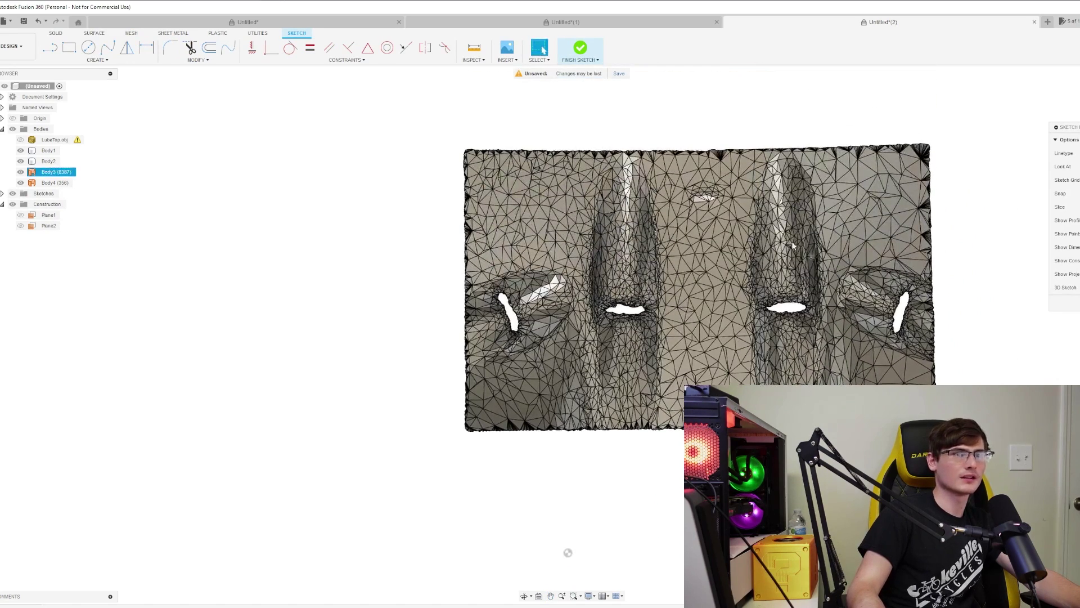
{"action": "key", "text": "r"}
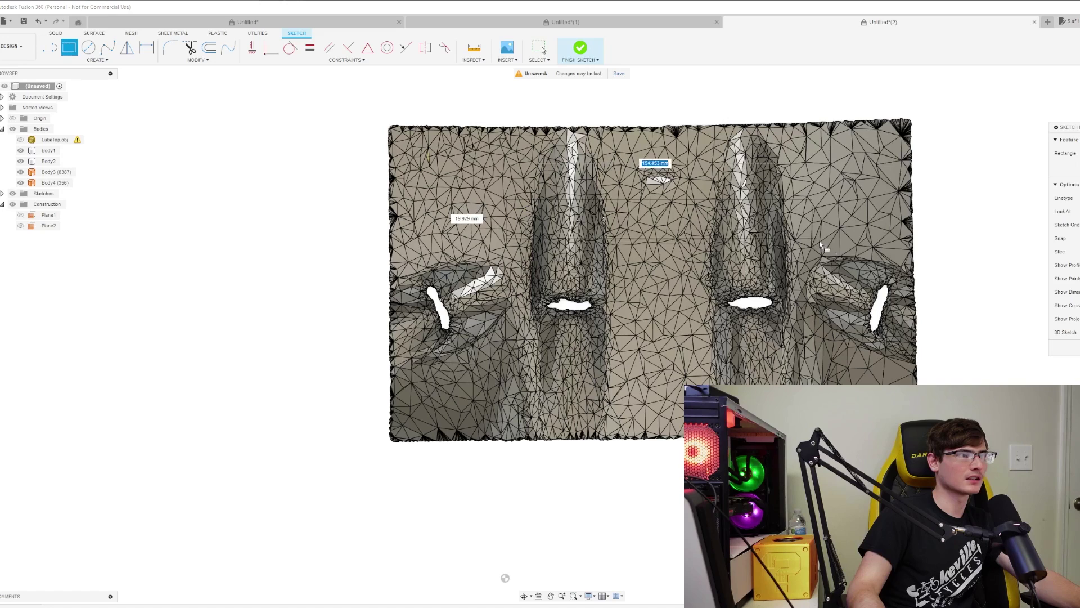
{"action": "left_click", "coordinate": [867, 265]}
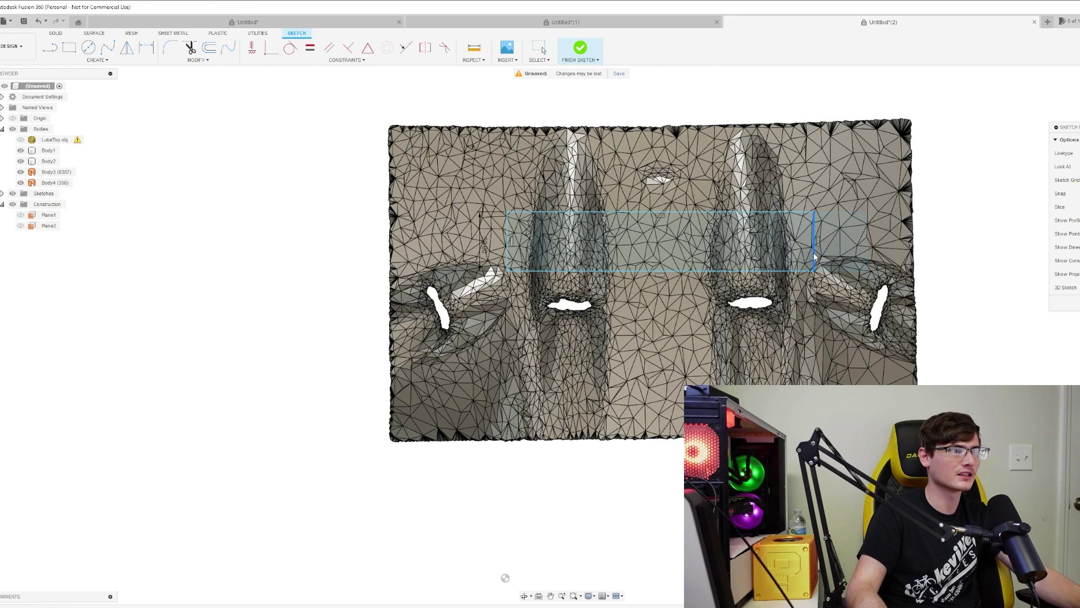
{"action": "left_click", "coordinate": [814, 256]}
{"action": "key", "text": "Escape"}
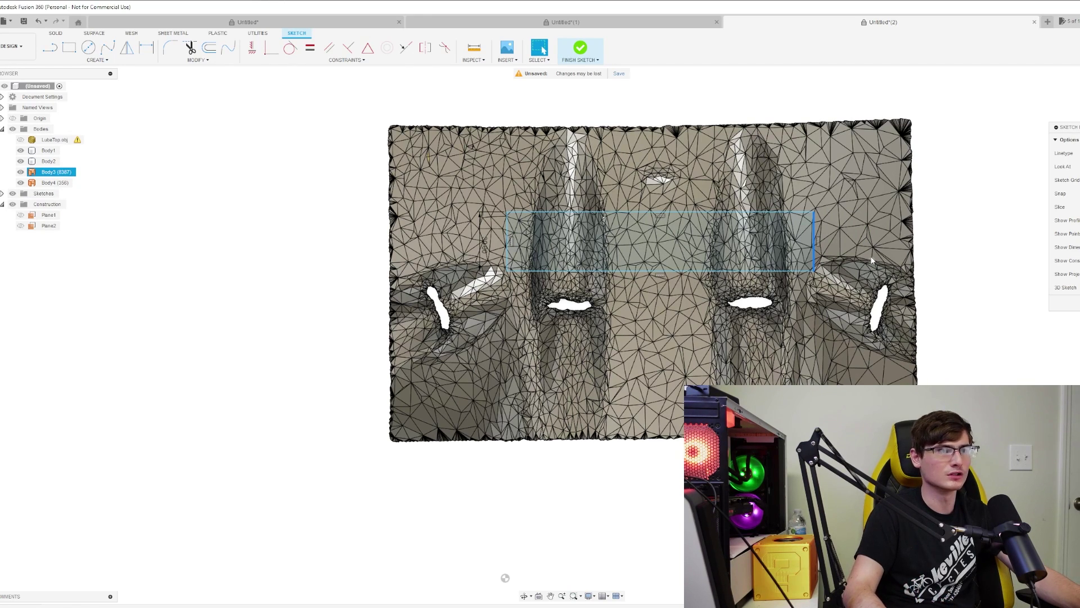
{"action": "middle_click_drag", "start_coordinate": [787, 236], "coordinate": [643, 332], "text": "shift"}
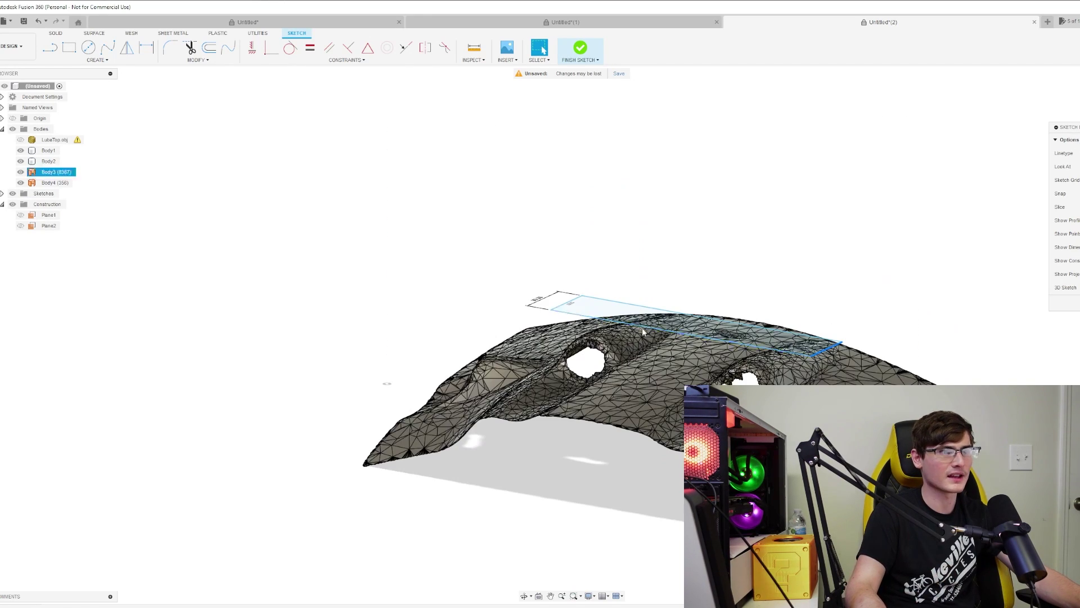
{"action": "middle_click_drag", "start_coordinate": [387, 383], "coordinate": [526, 544], "text": "shift"}
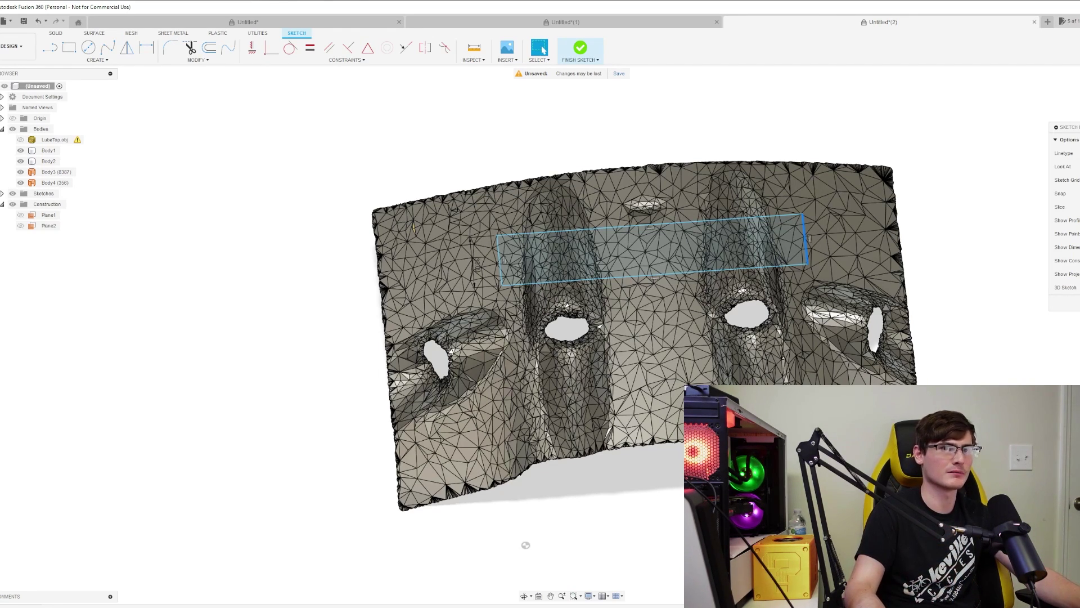
Extrude the rectangle -15 mm into a new box body
{"action": "key", "text": "e"}
{"action": "middle_click_drag", "start_coordinate": [571, 333], "coordinate": [566, 233], "text": "shift"}
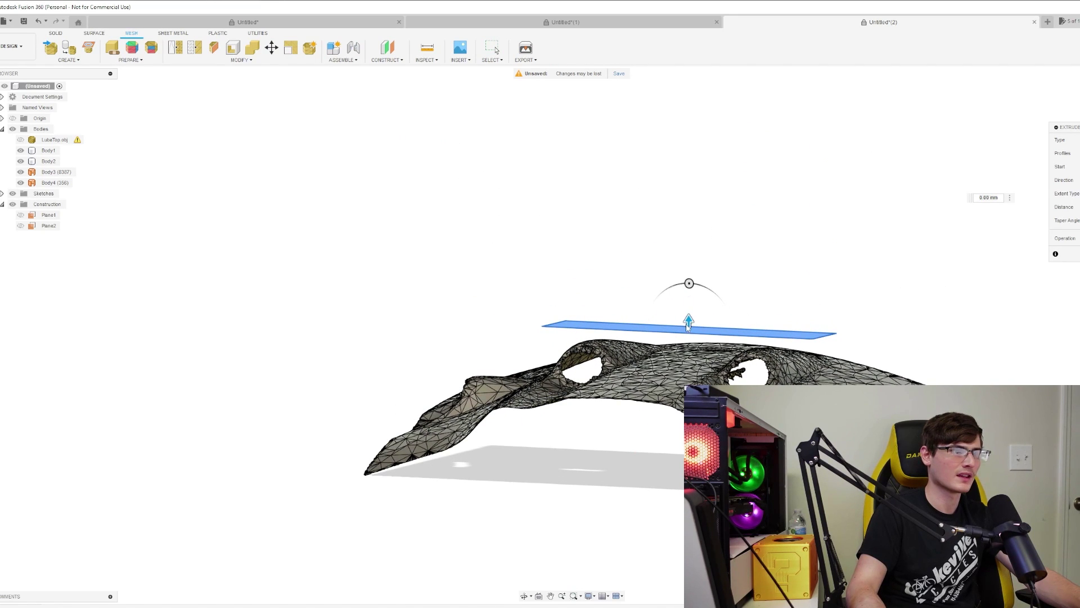
{"action": "left_click_drag", "start_coordinate": [688, 322], "coordinate": [695, 368]}
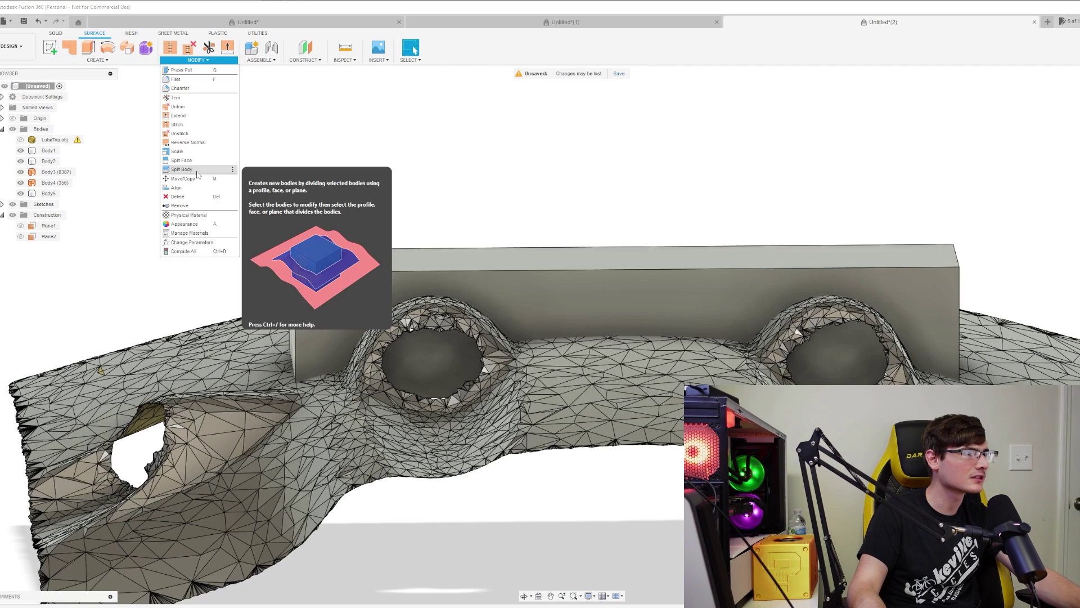
Split the box with the shell mesh body, giving Body14 a contoured underside
{"action": "left_click", "coordinate": [192, 169]}
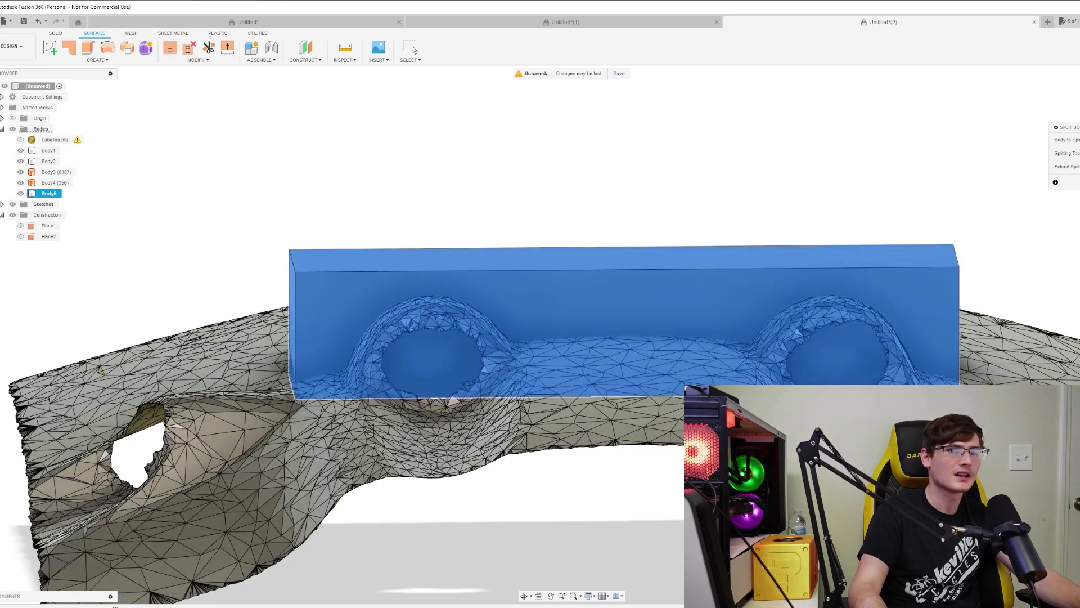
{"action": "left_click", "coordinate": [666, 429]}
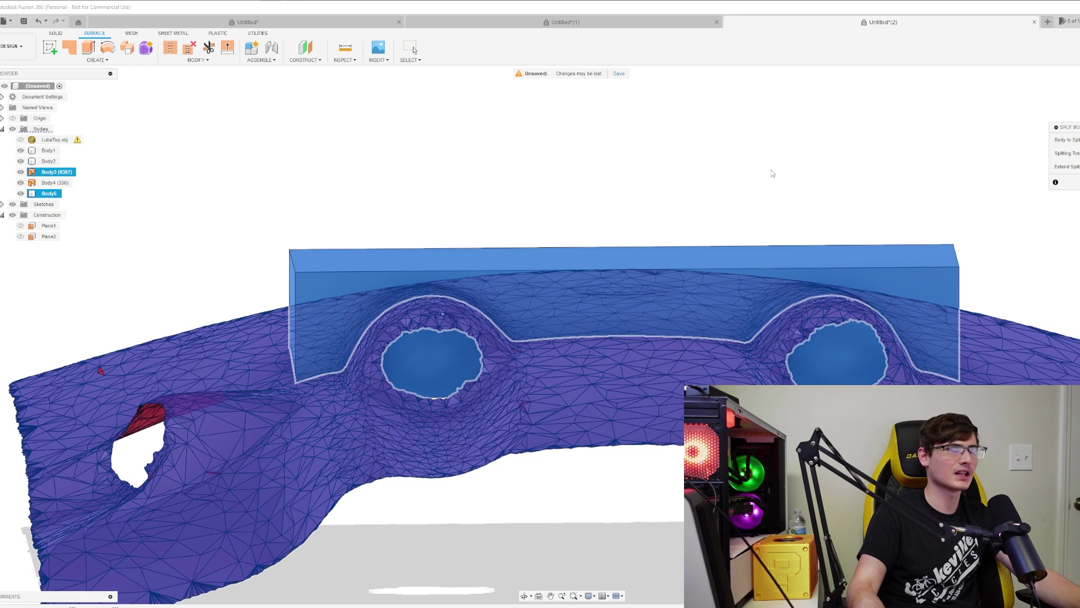
{"action": "key", "text": "Return"}
{"action": "mouse_move", "coordinate": [571, 333]}
{"action": "middle_mouse_down", "text": "shift"}
{"action": "mouse_move", "coordinate": [739, 377]}
{"action": "mouse_move", "coordinate": [767, 289]}
{"action": "mouse_move", "coordinate": [751, 261]}
{"action": "mouse_move", "coordinate": [769, 289]}
{"action": "mouse_move", "coordinate": [748, 311]}
{"action": "mouse_move", "coordinate": [714, 307]}
{"action": "mouse_move", "coordinate": [752, 311]}
{"action": "mouse_move", "coordinate": [767, 299]}
{"action": "mouse_move", "coordinate": [767, 372]}
{"action": "middle_mouse_up", "text": "shift"}
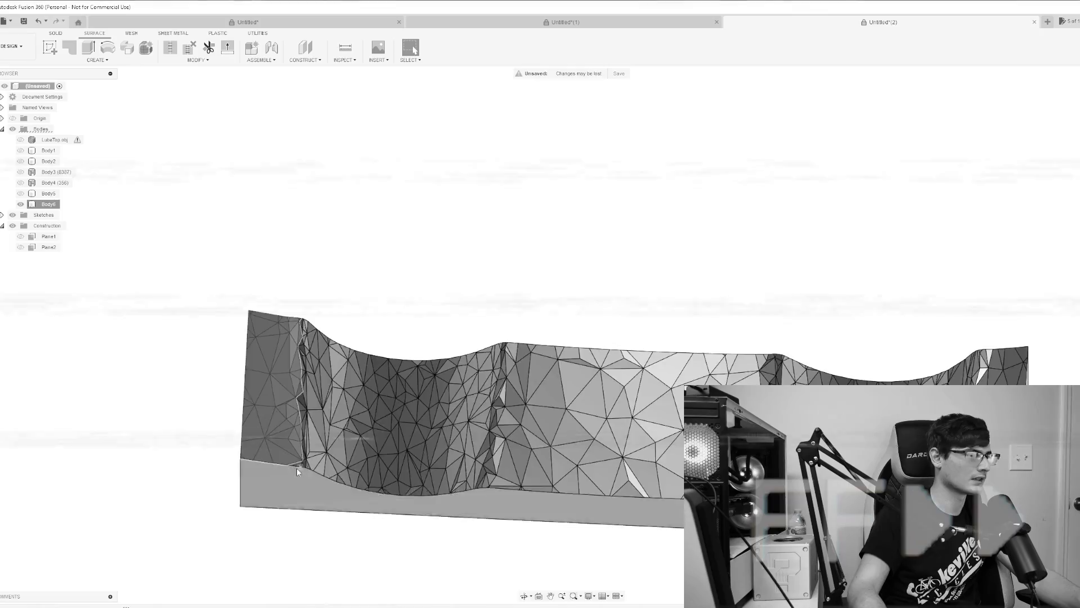
{"action": "middle_click_drag", "start_coordinate": [297, 471], "coordinate": [911, 253], "text": "shift"}
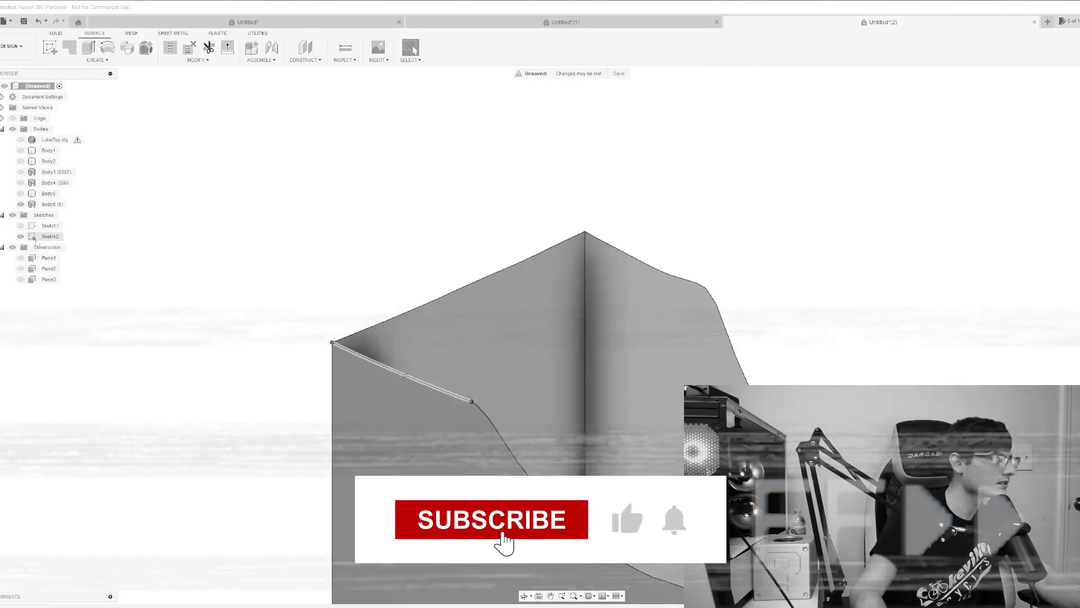
{"action": "double_click", "coordinate": [35, 239]}
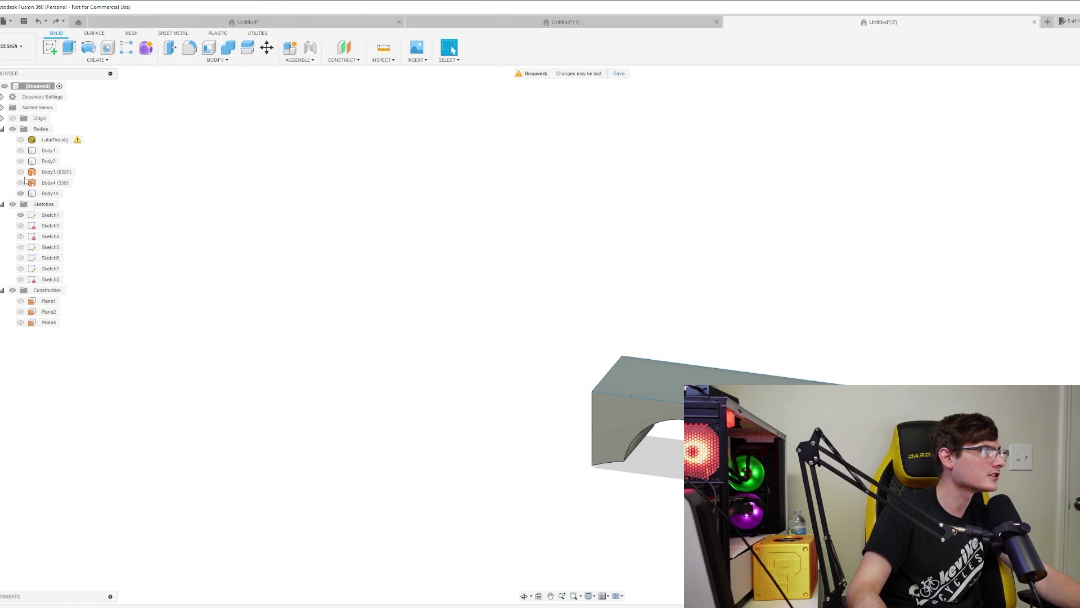
Create a construction plane offset 50 mm above the box's top face
{"action": "left_click", "coordinate": [21, 172]}
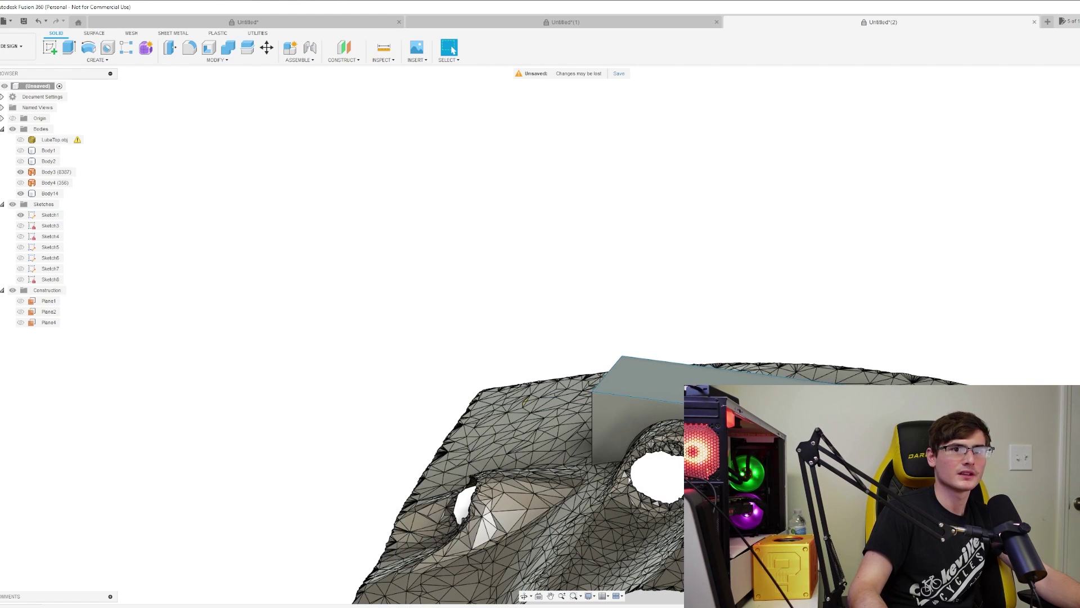
{"action": "middle_click_drag", "start_coordinate": [571, 333], "coordinate": [518, 339], "text": "shift"}
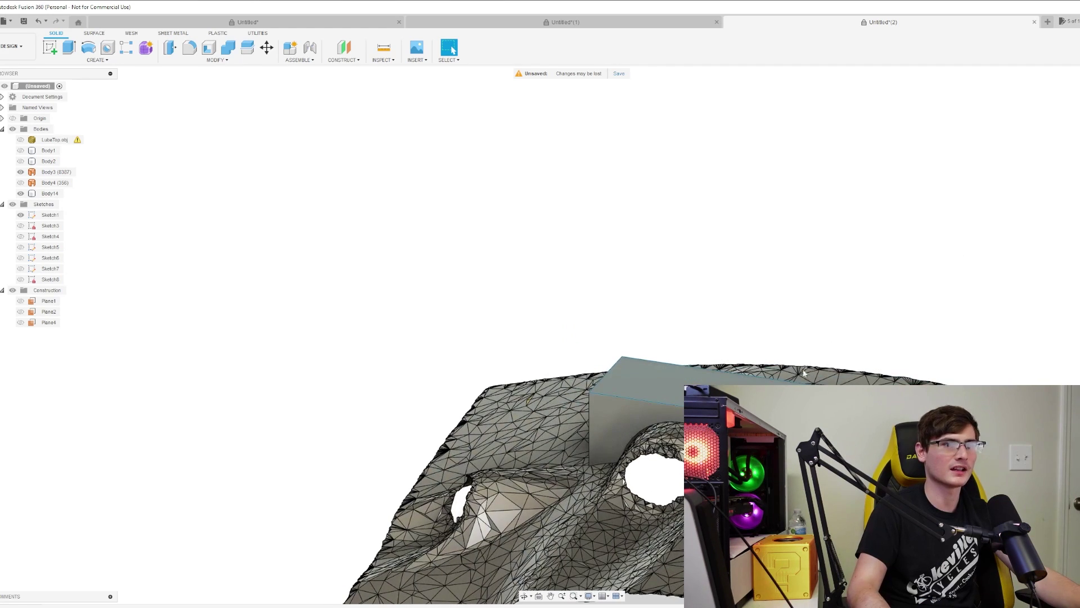
{"action": "left_click", "coordinate": [50, 215]}
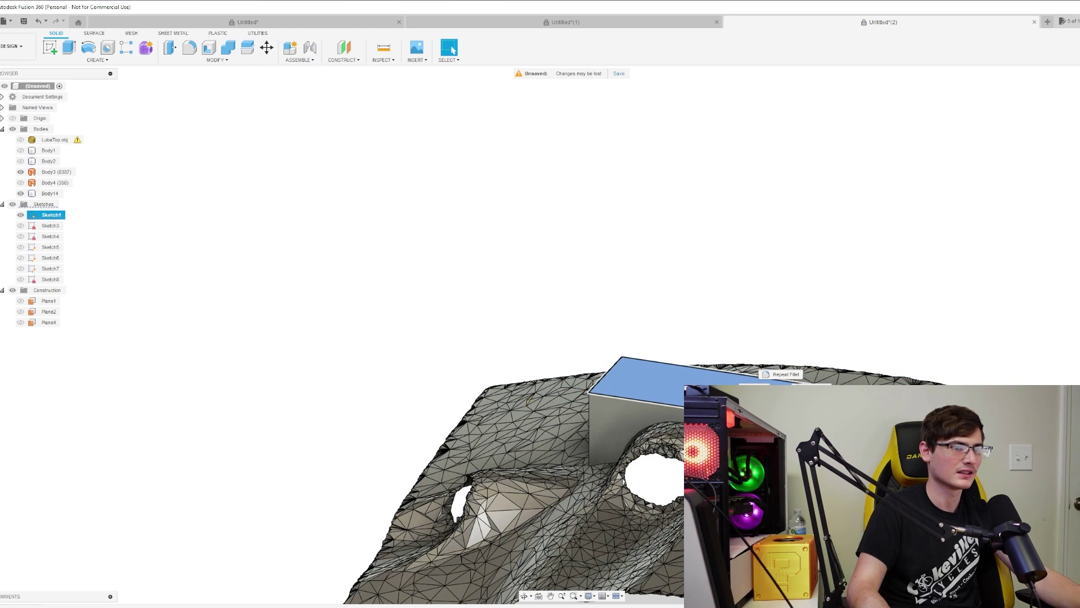
{"action": "key", "text": "o"}
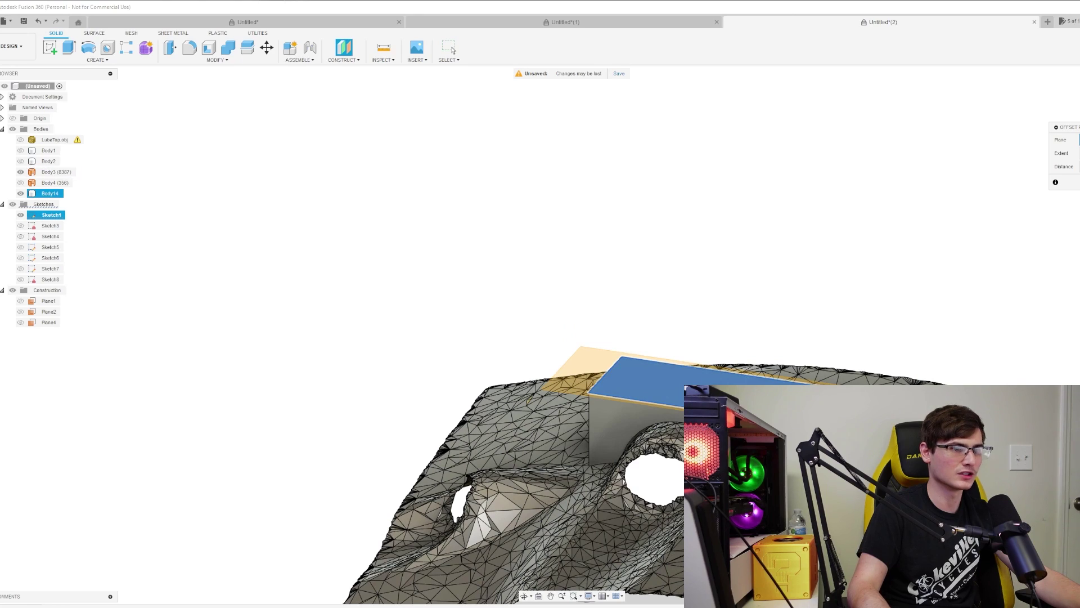
{"action": "type", "text": "50"}
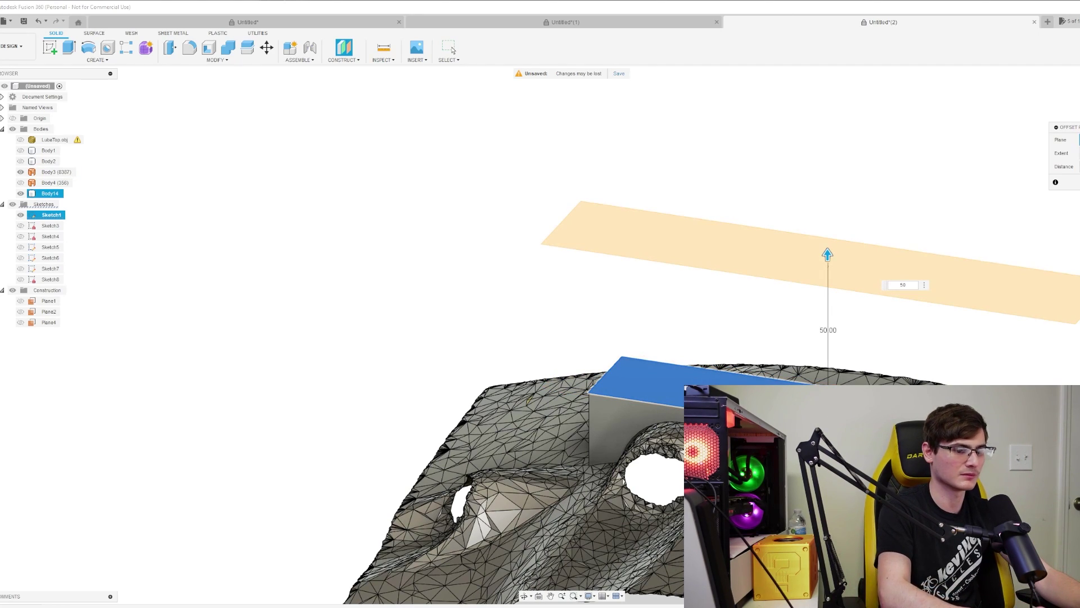
{"action": "key", "text": "Return"}
Sketch a rectangle on the new plane and dimension both sides to 80 mm
{"action": "key", "text": "r"}
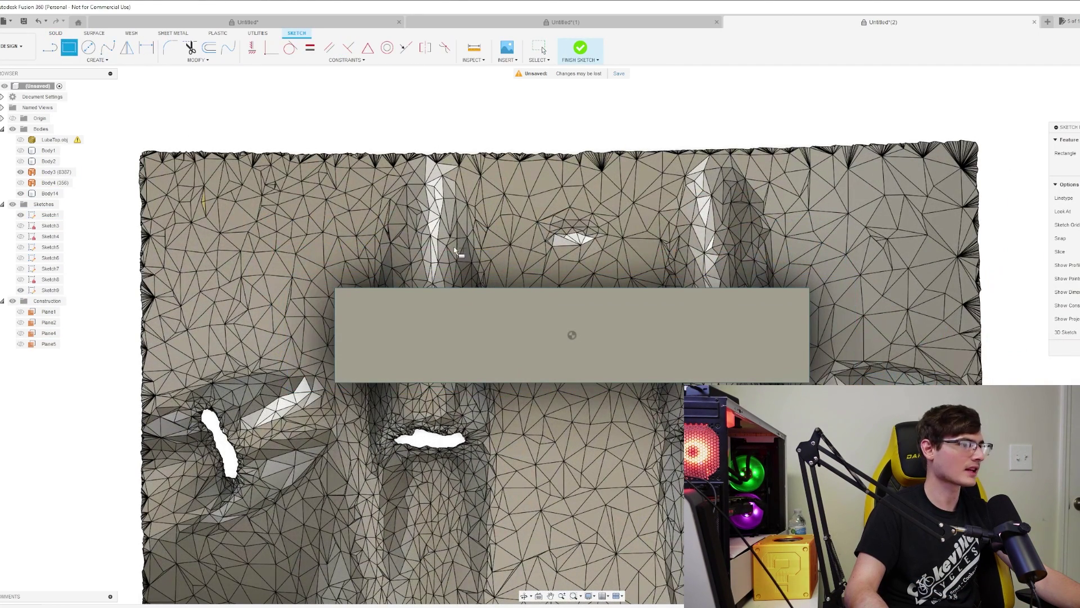
{"action": "left_click", "coordinate": [416, 246]}
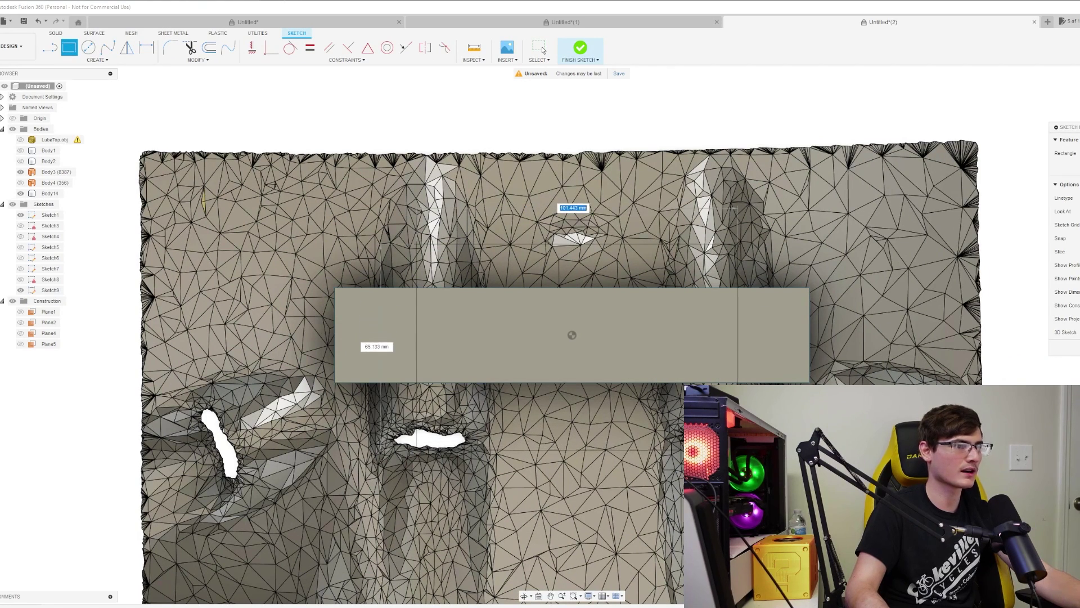
{"action": "key", "text": "Return"}
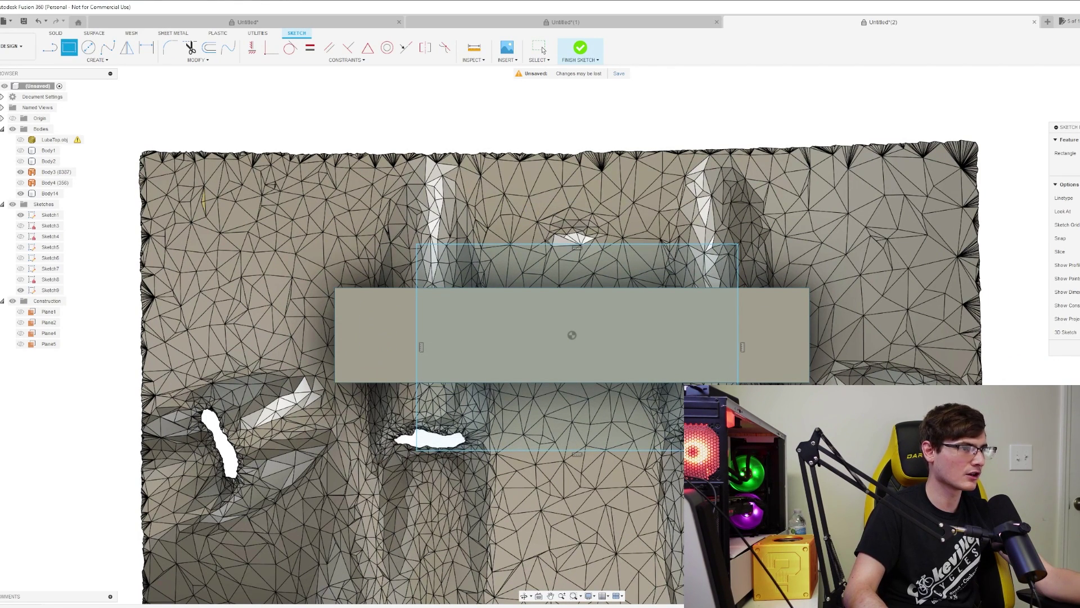
{"action": "key", "text": "l"}
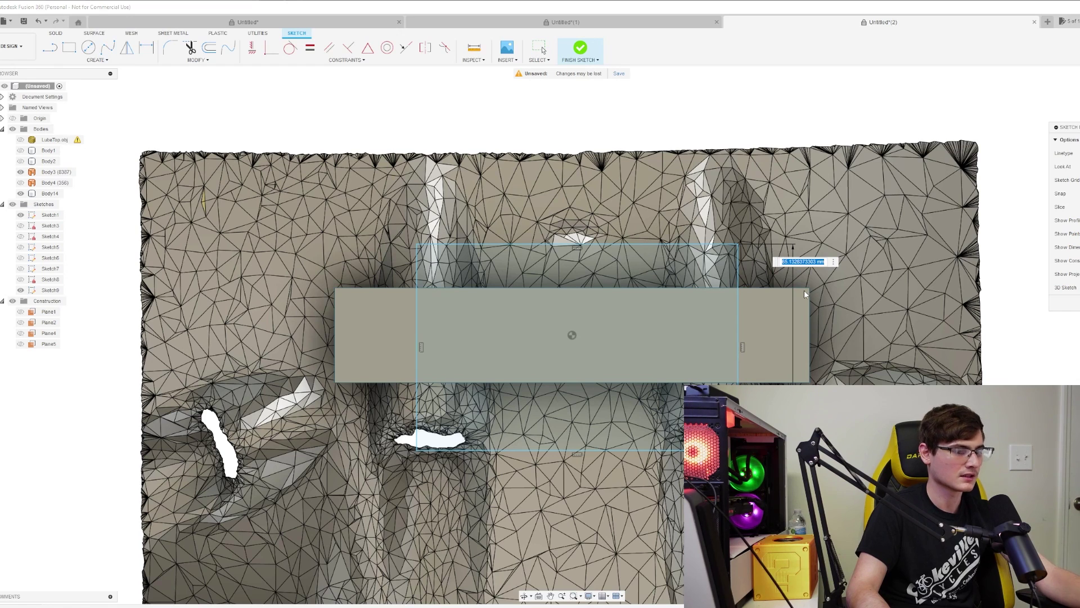
{"action": "type", "text": "80"}
{"action": "key", "text": "Return"}
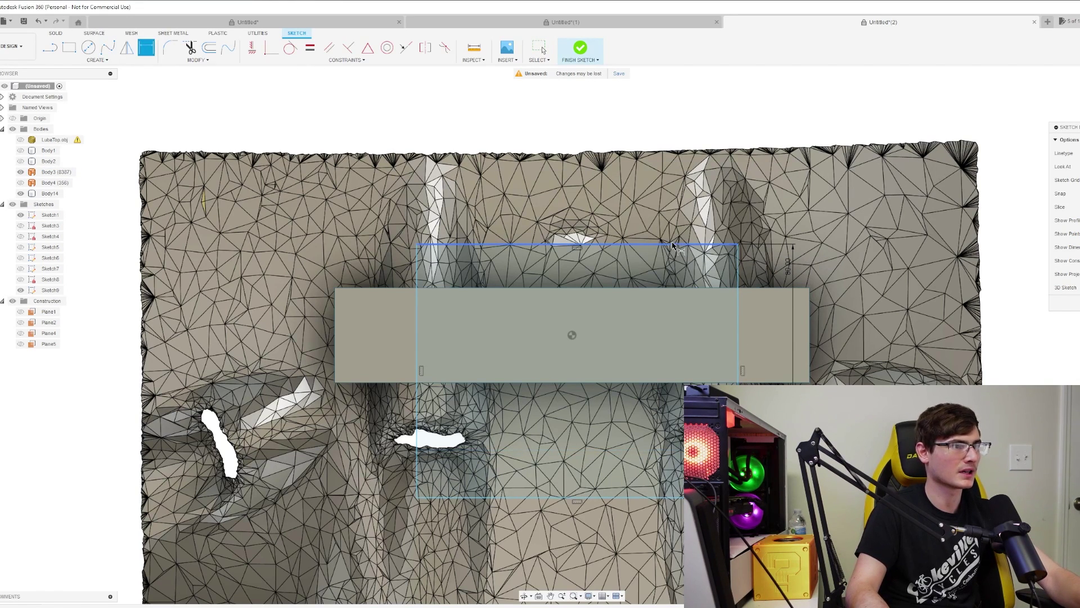
{"action": "left_click", "coordinate": [629, 218]}
{"action": "left_click", "coordinate": [647, 230]}
{"action": "type", "text": "80"}
{"action": "key", "text": "Return"}
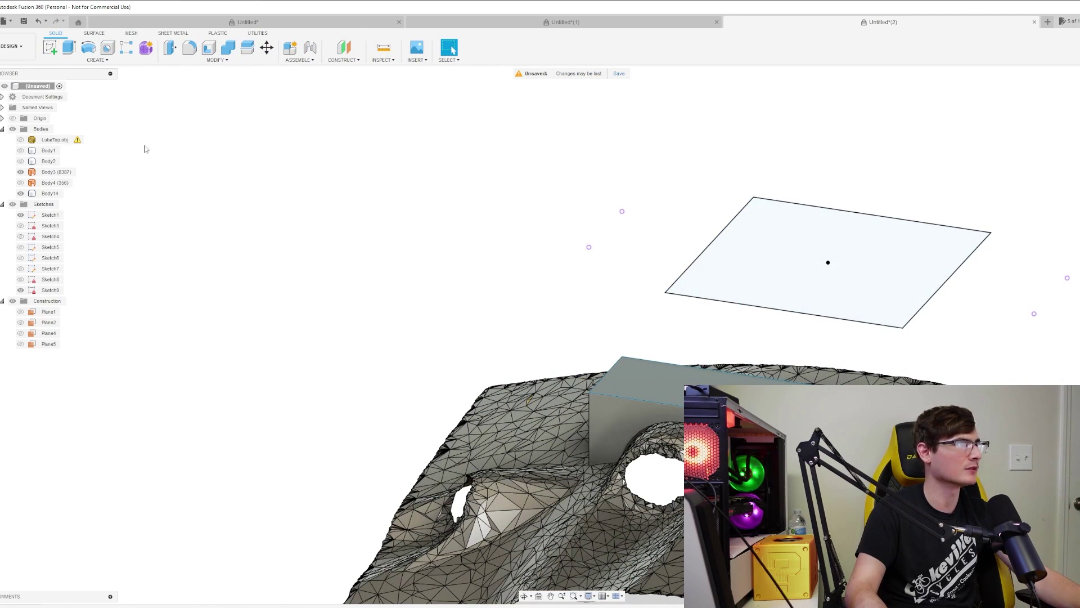
Create a solid Loft between the block's top-face profile and the upper 80 mm square
{"action": "left_click", "coordinate": [675, 374]}
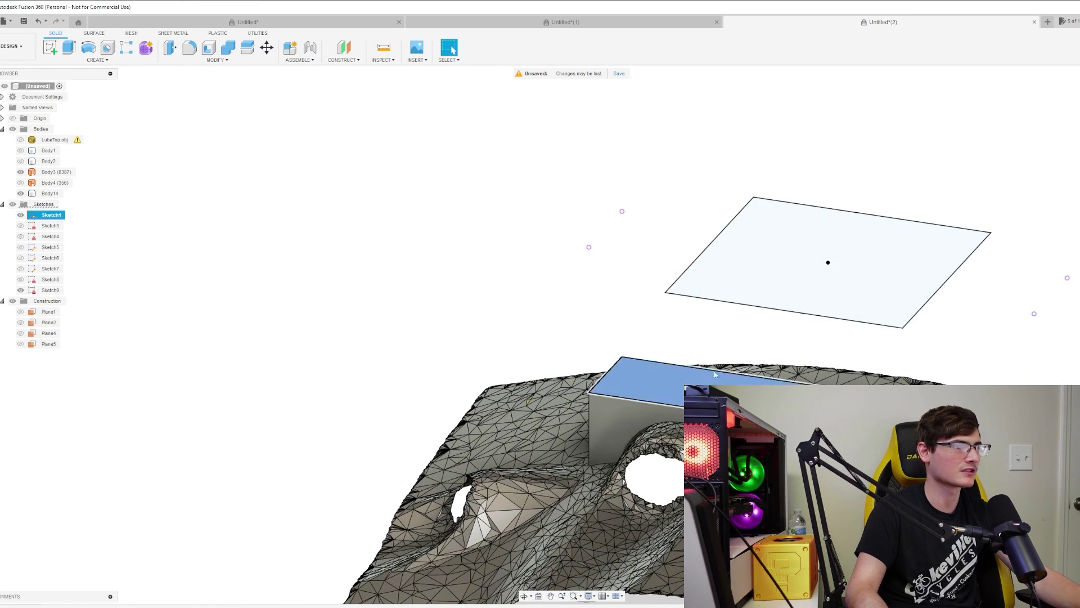
{"action": "left_click", "coordinate": [768, 284]}
{"action": "left_click", "coordinate": [97, 59]}
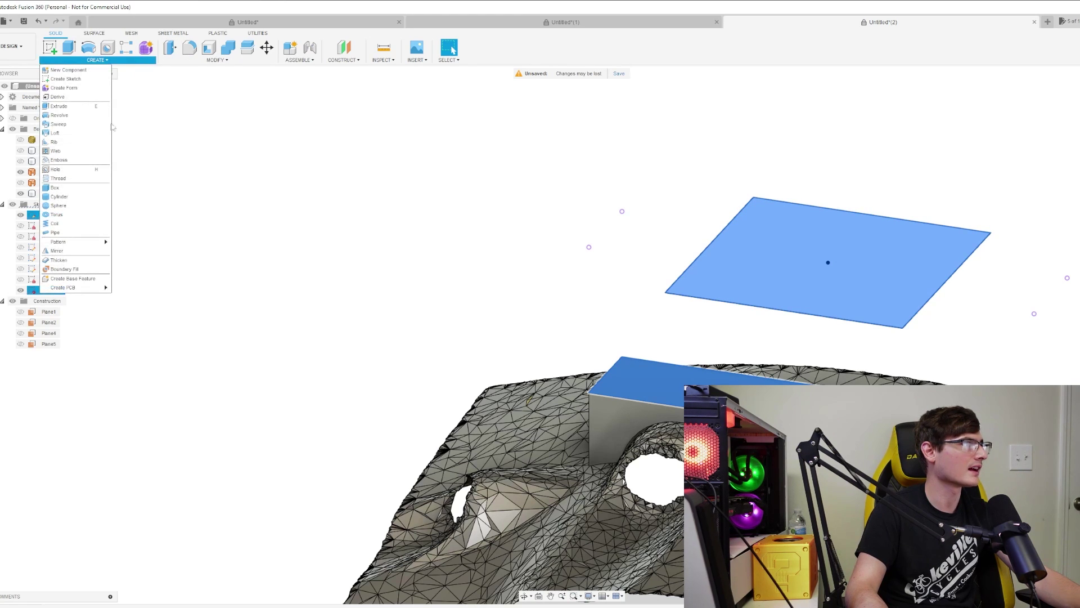
{"action": "left_click", "coordinate": [55, 133]}
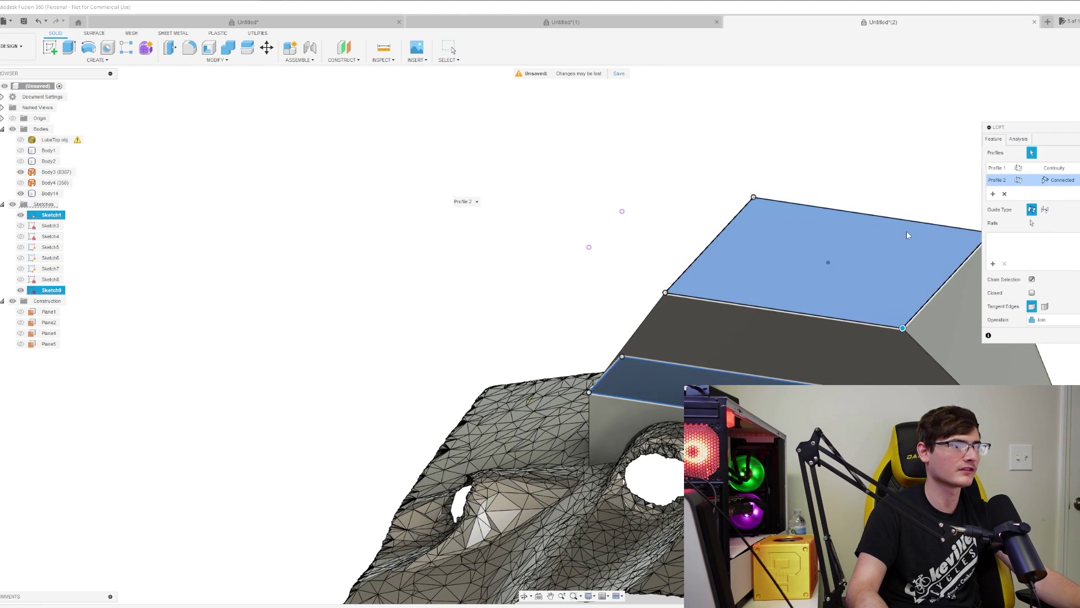
{"action": "middle_click_drag", "start_coordinate": [466, 201], "coordinate": [1031, 222], "text": "shift"}
{"action": "key", "text": "F6"}
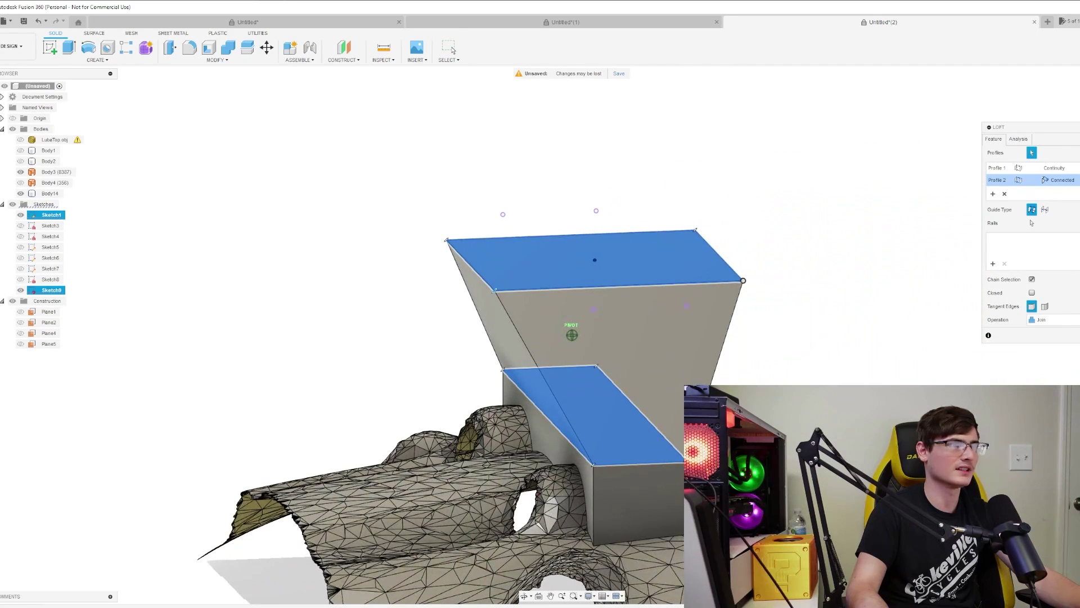
{"action": "key", "text": "Return"}
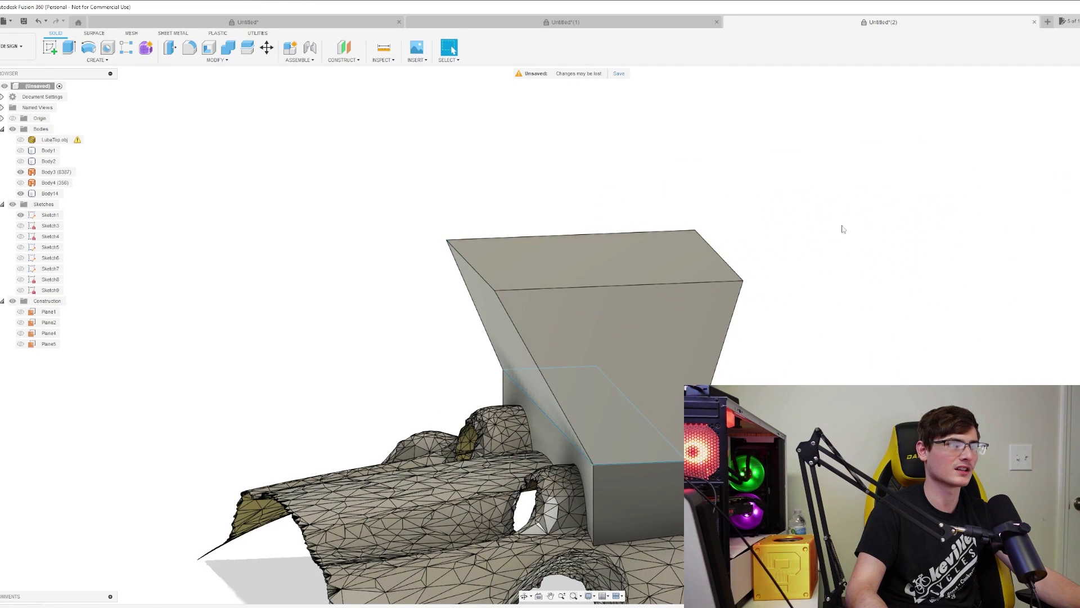
{"action": "middle_click_drag", "start_coordinate": [572, 335], "coordinate": [619, 326], "text": "shift"}
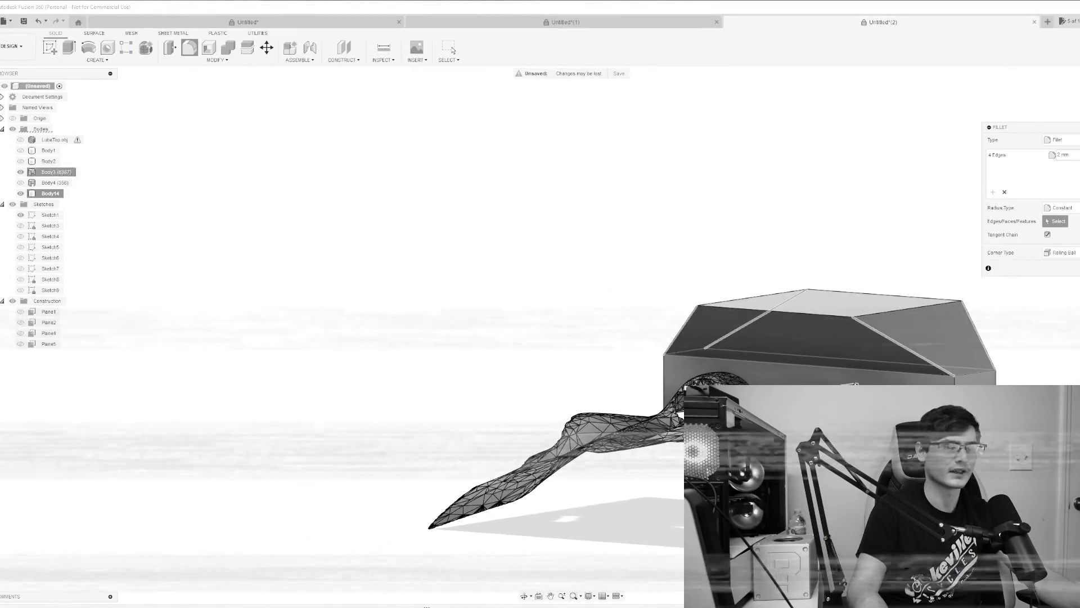
{"action": "middle_click_drag", "start_coordinate": [868, 234], "coordinate": [572, 336], "text": "shift"}
Apply the fillet to the four selected edges of the loft
{"action": "key", "text": "Return"}
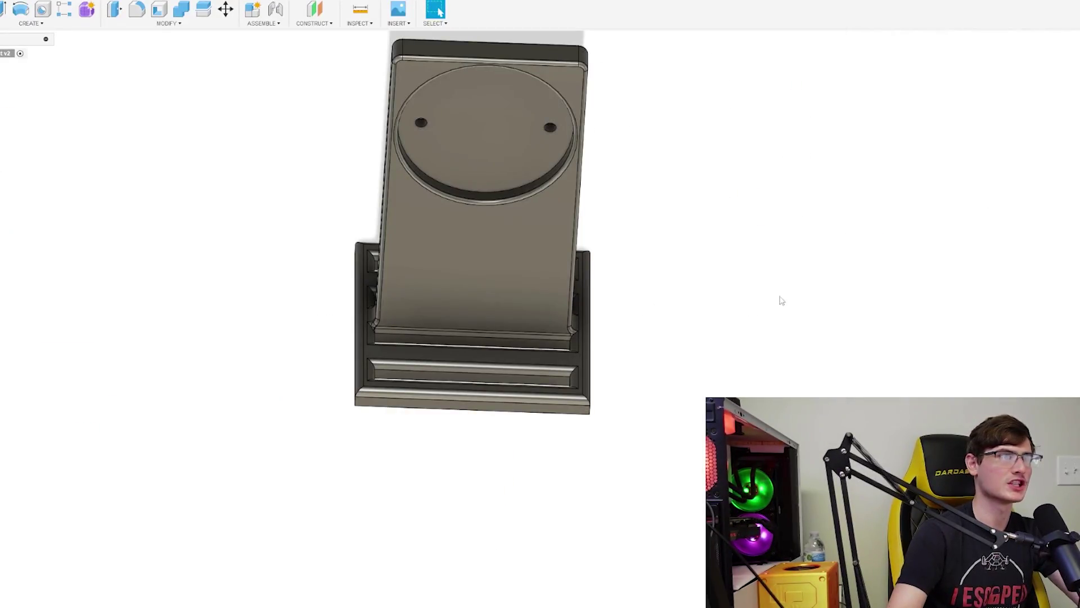
Pan and orbit the phone-stand model to reposition the view
{"action": "middle_click_drag", "start_coordinate": [807, 352], "coordinate": [820, 471]}
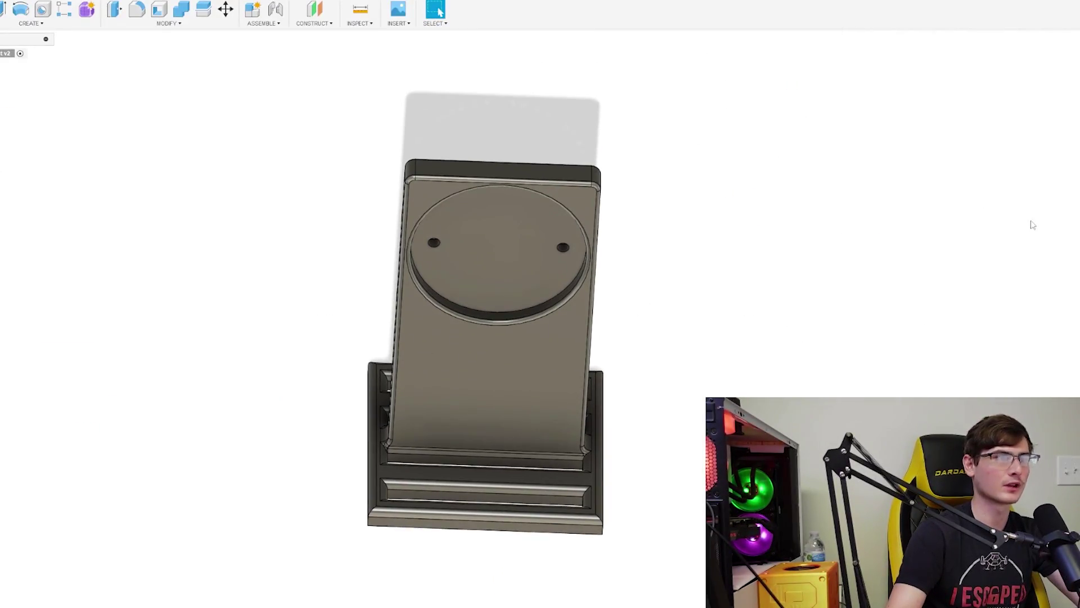
{"action": "middle_click_drag", "start_coordinate": [576, 340], "coordinate": [575, 337], "text": "shift"}
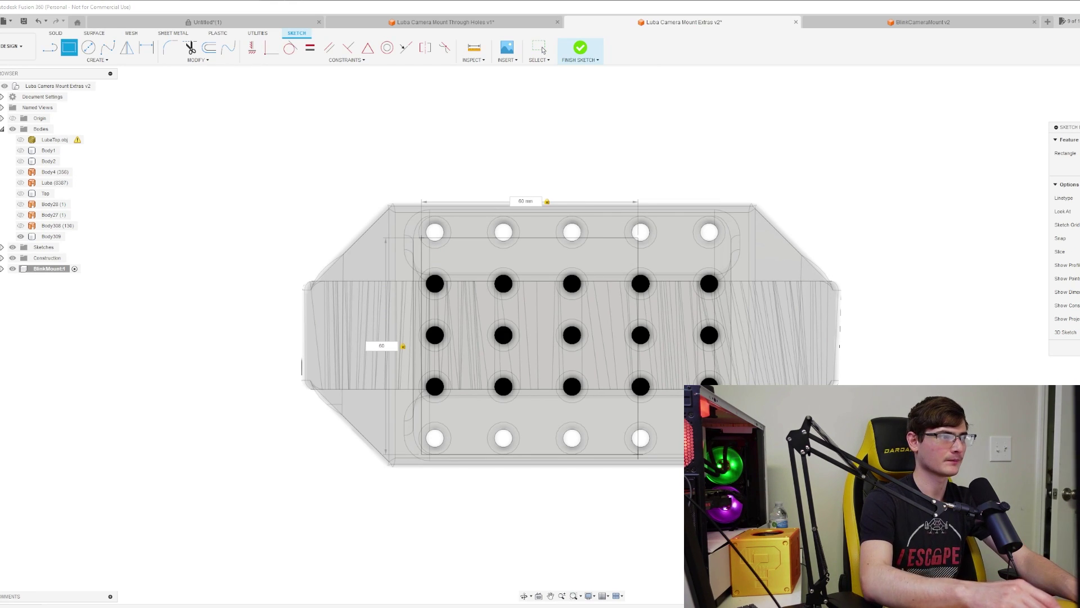
Extrude the 80 mm square plate and sketch a 50 × 5 mm slot rectangle
{"action": "key", "text": "e"}
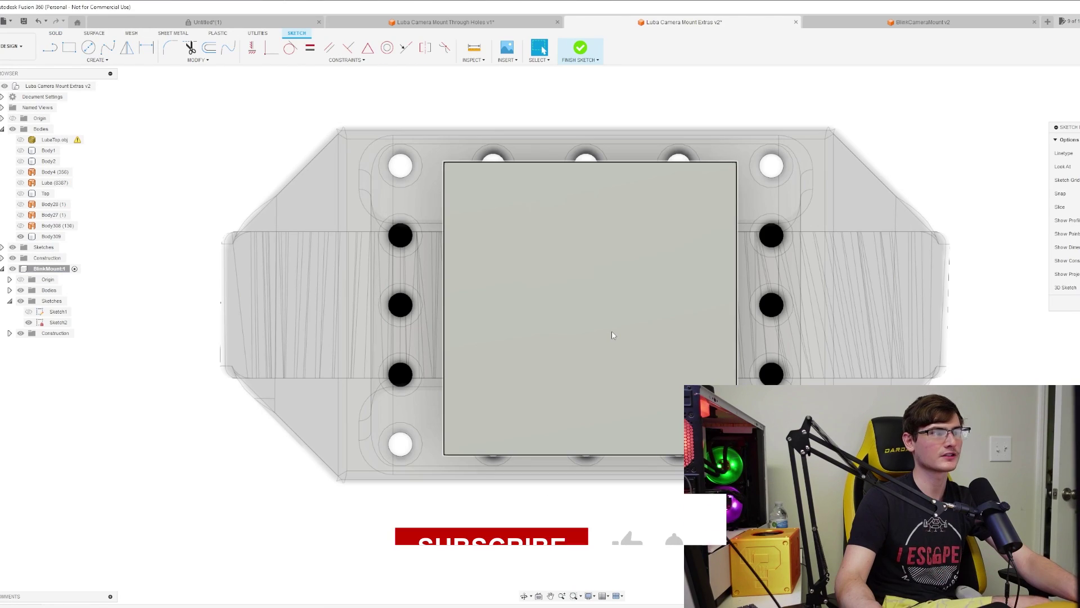
{"action": "key", "text": "r"}
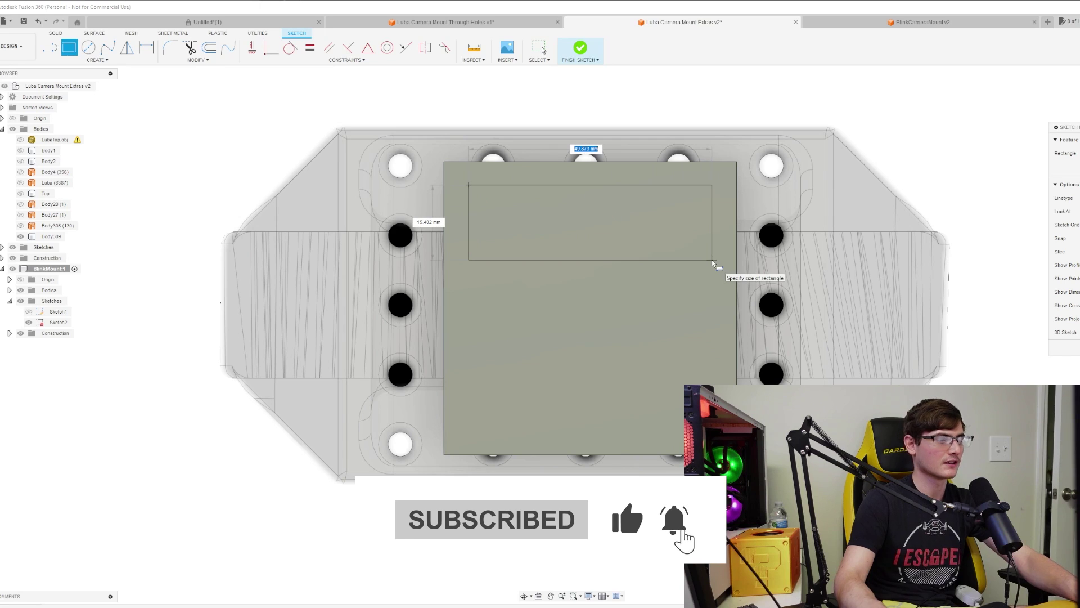
{"action": "type", "text": "50"}
{"action": "key", "text": "Tab"}
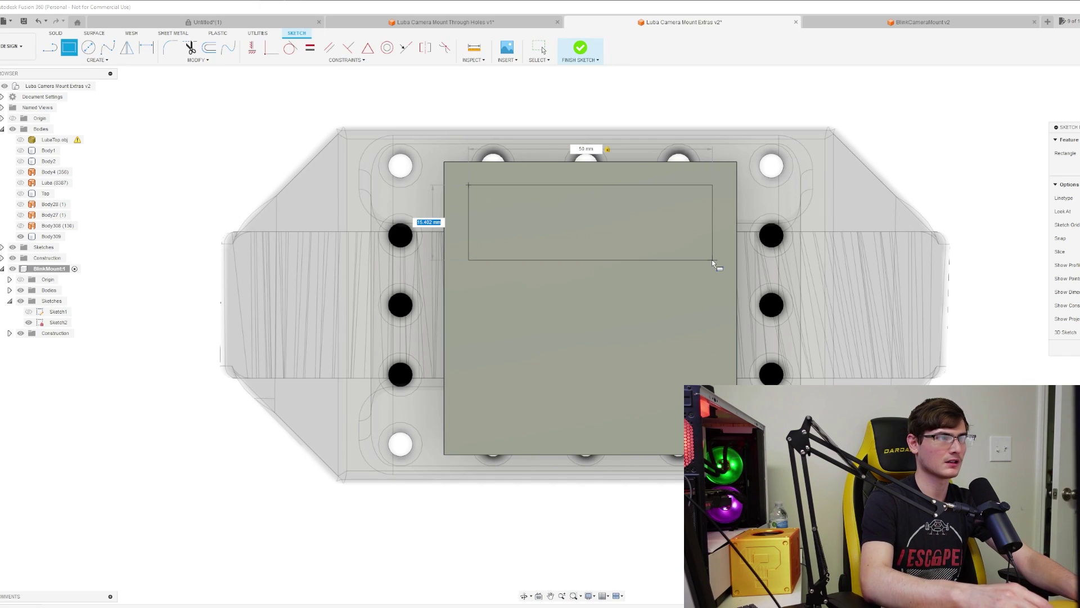
{"action": "type", "text": "5"}
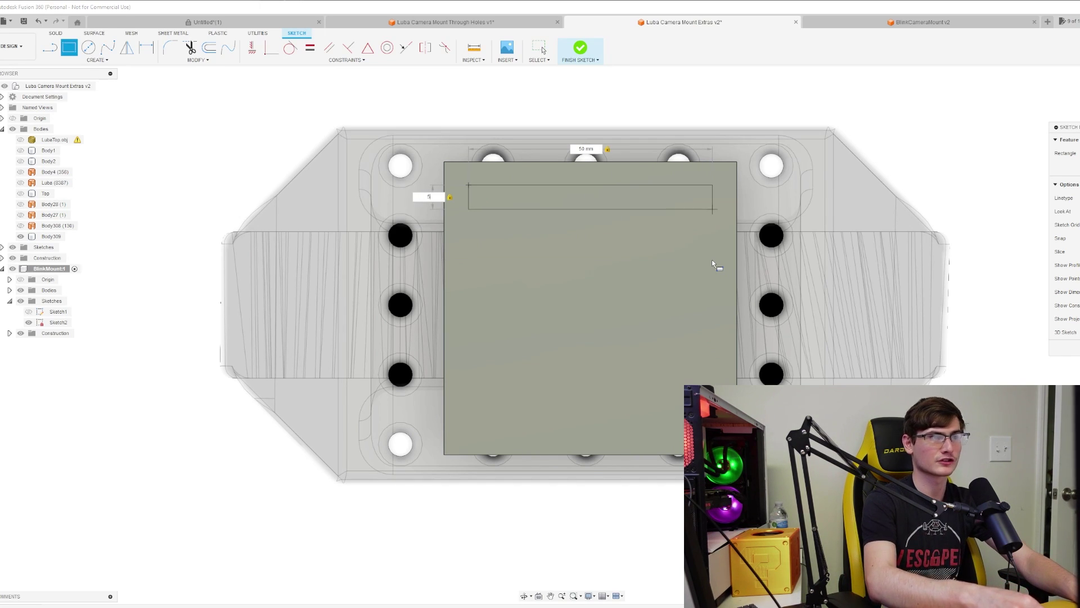
{"action": "key", "text": "Return"}
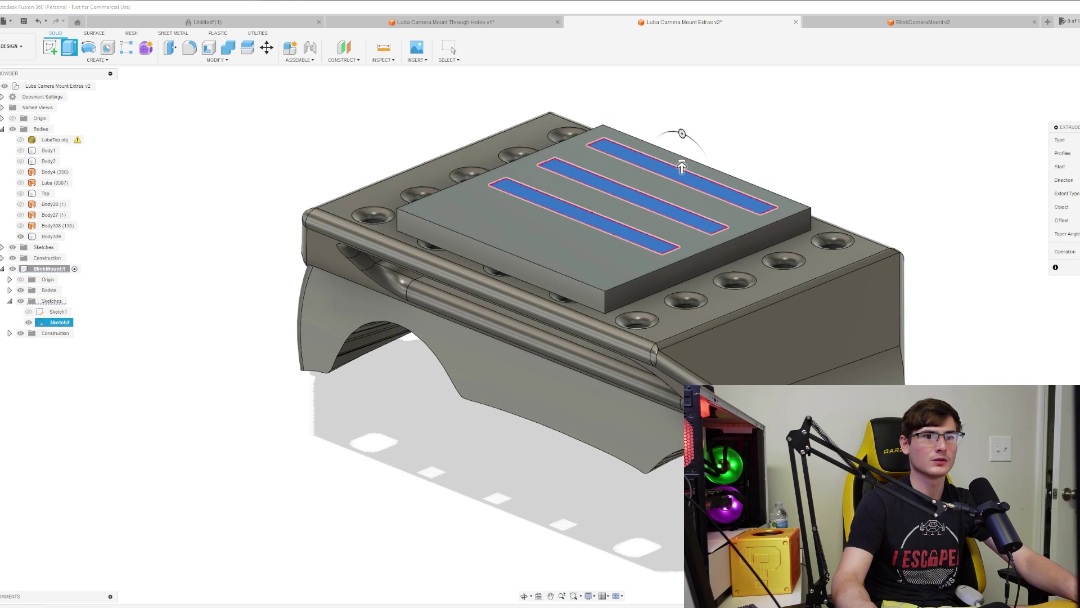
Cut the three 50 × 5 mm rail slots through the adapter plate
{"action": "middle_click_drag", "start_coordinate": [683, 163], "coordinate": [654, 188], "text": "shift"}
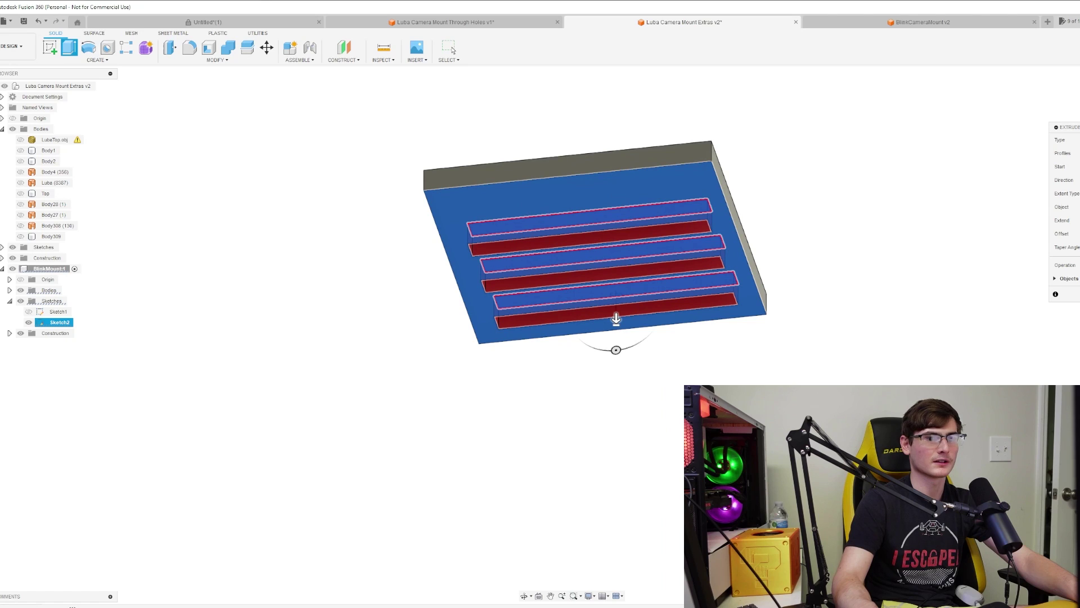
{"action": "key", "text": "Return"}
{"action": "middle_click_drag", "start_coordinate": [572, 335], "coordinate": [571, 330], "text": "shift"}
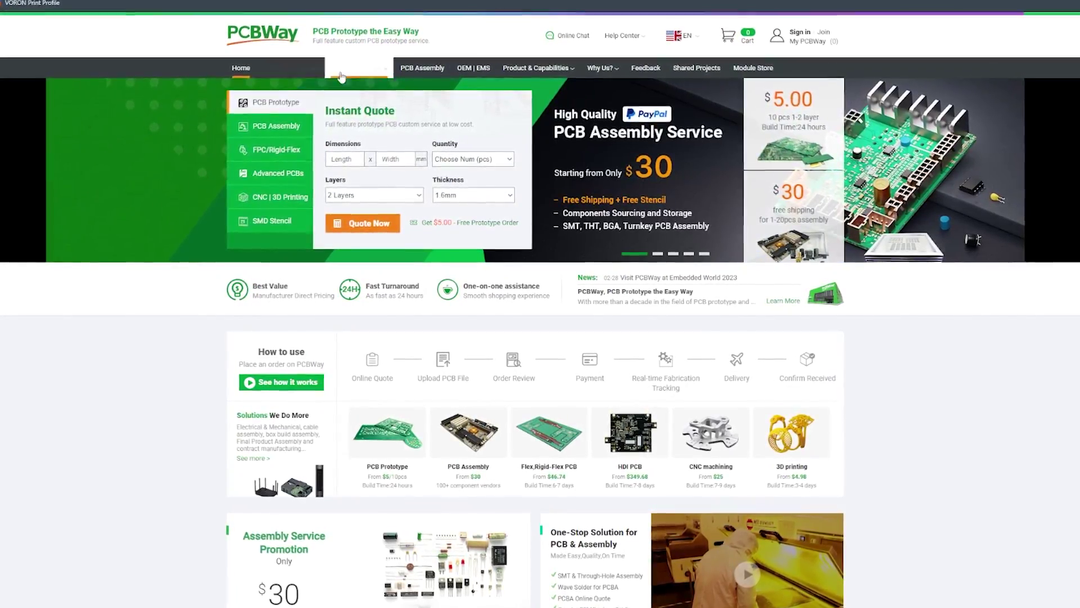
Open PCBWay's 3D Printing auto-quote form from the CNC | 3D Printing menu
{"action": "mouse_move", "coordinate": [342, 77]}
{"action": "left_click", "coordinate": [264, 142]}
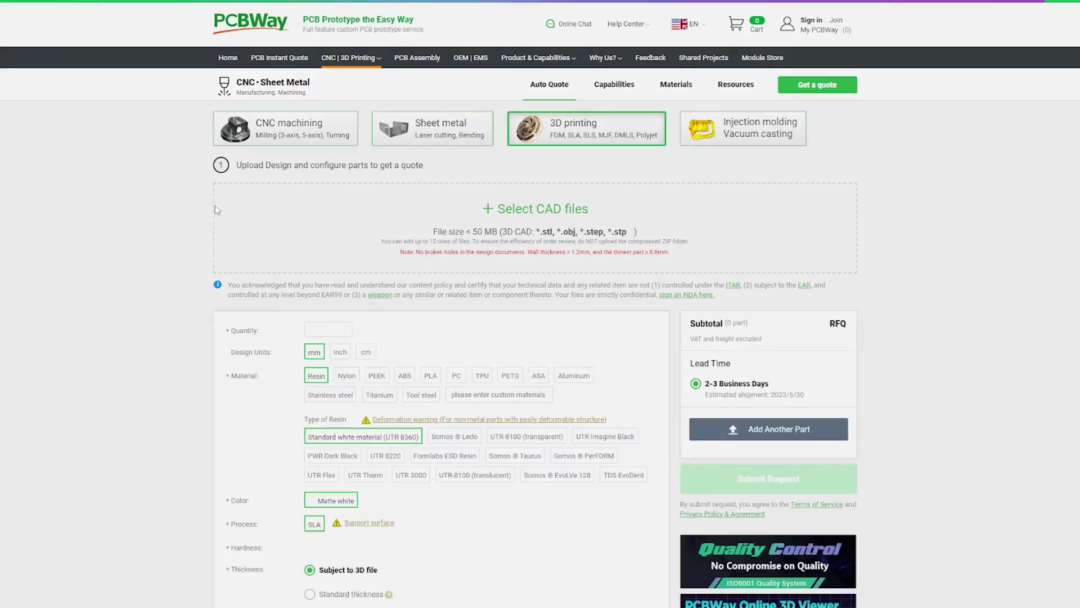